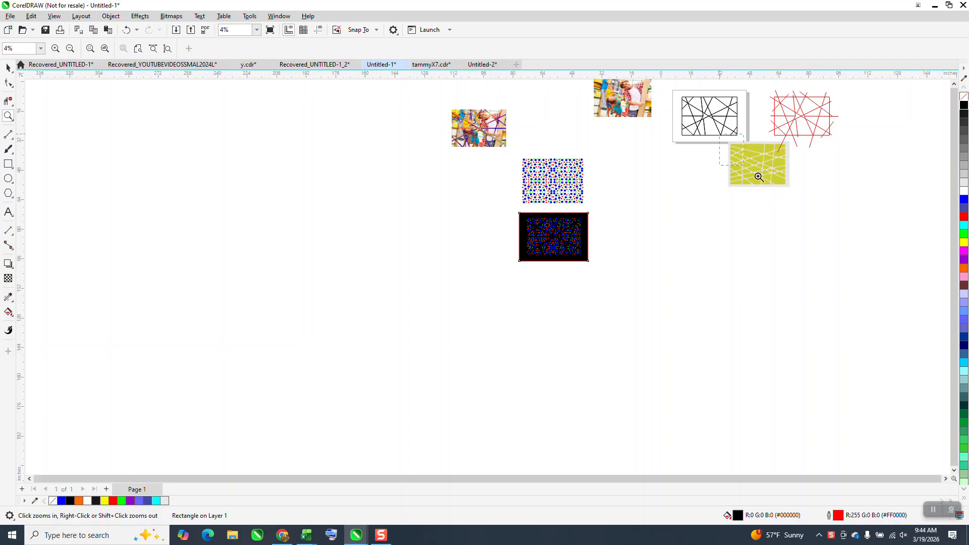
Zoom in and out to examine the existing dot pattern up close
{"action": "scroll", "coordinate": [650, 201], "scroll_direction": "down", "scroll_amount": 6}
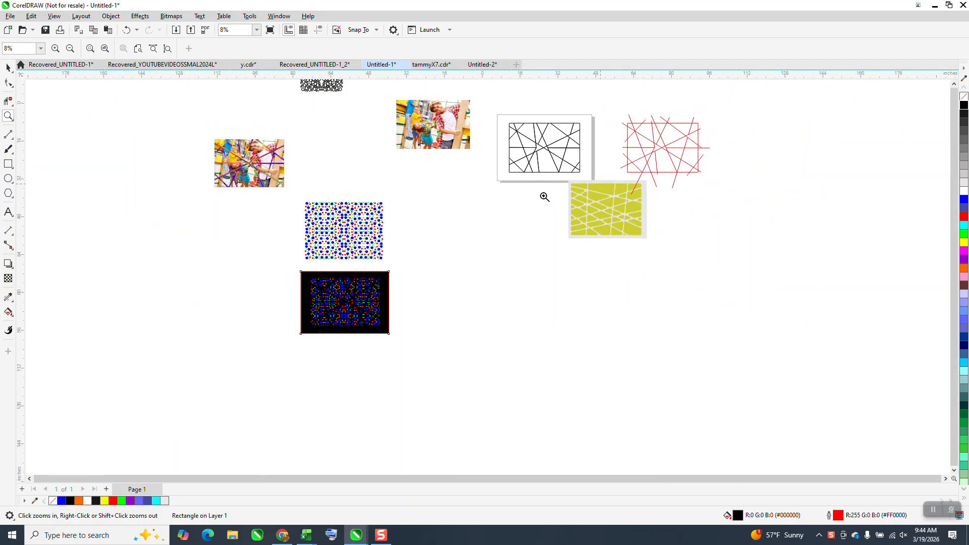
{"action": "left_click_drag", "start_coordinate": [307, 206], "coordinate": [453, 278]}
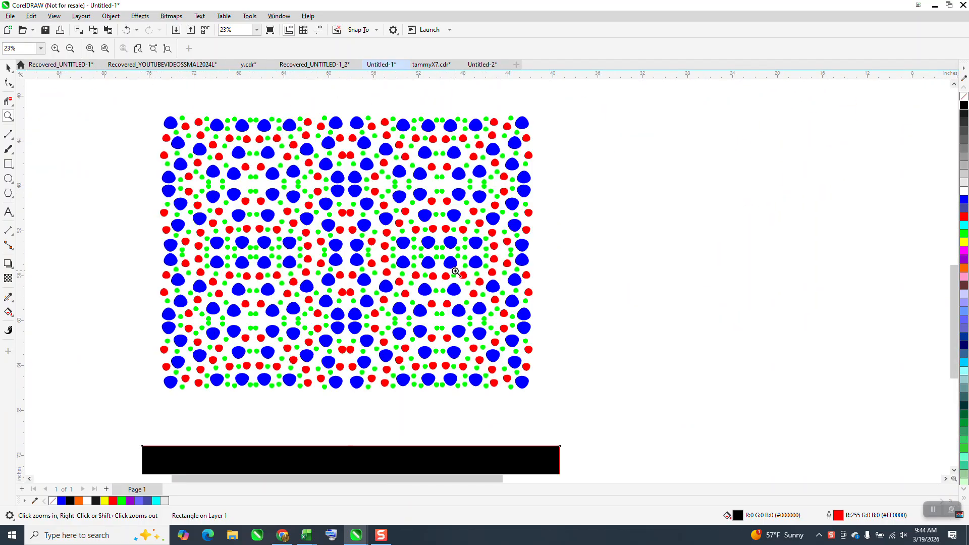
{"action": "left_click_drag", "start_coordinate": [383, 166], "coordinate": [495, 261]}
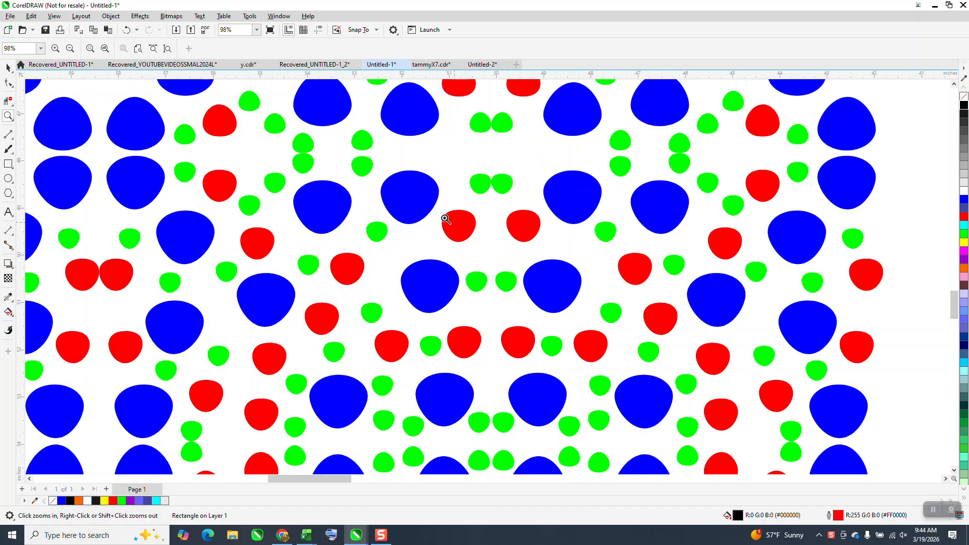
{"action": "scroll", "coordinate": [449, 224], "scroll_direction": "down", "scroll_amount": 4}
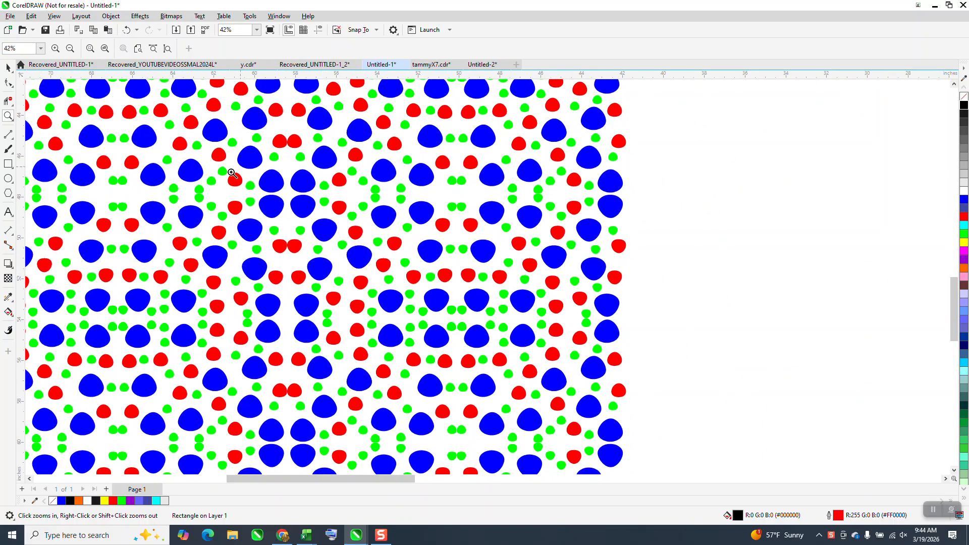
{"action": "scroll", "coordinate": [403, 186], "scroll_direction": "down", "scroll_amount": 4}
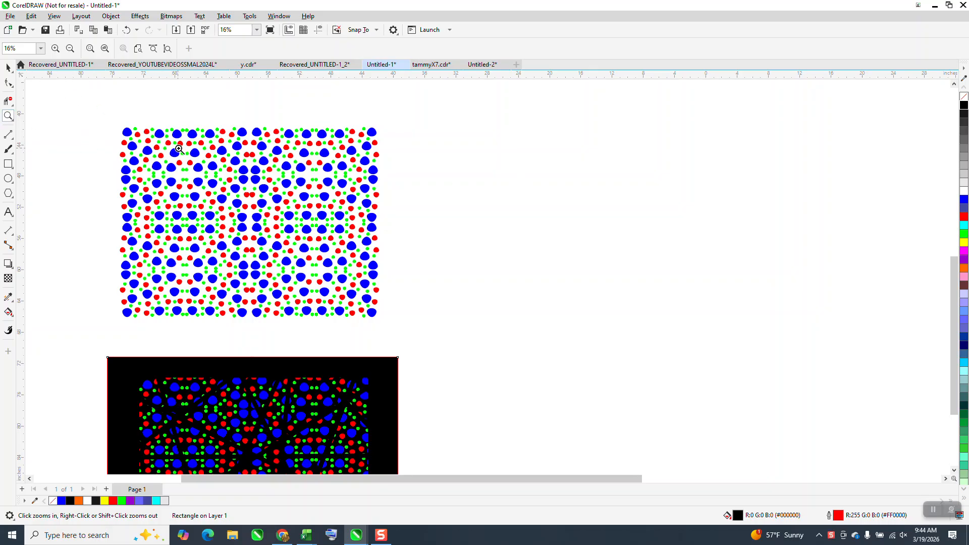
Draw a small circle with the Ellipse tool and convert it to curves
{"action": "left_click", "coordinate": [8, 179]}
{"action": "left_click_drag", "start_coordinate": [504, 138], "coordinate": [490, 160]}
{"action": "left_click", "coordinate": [114, 18]}
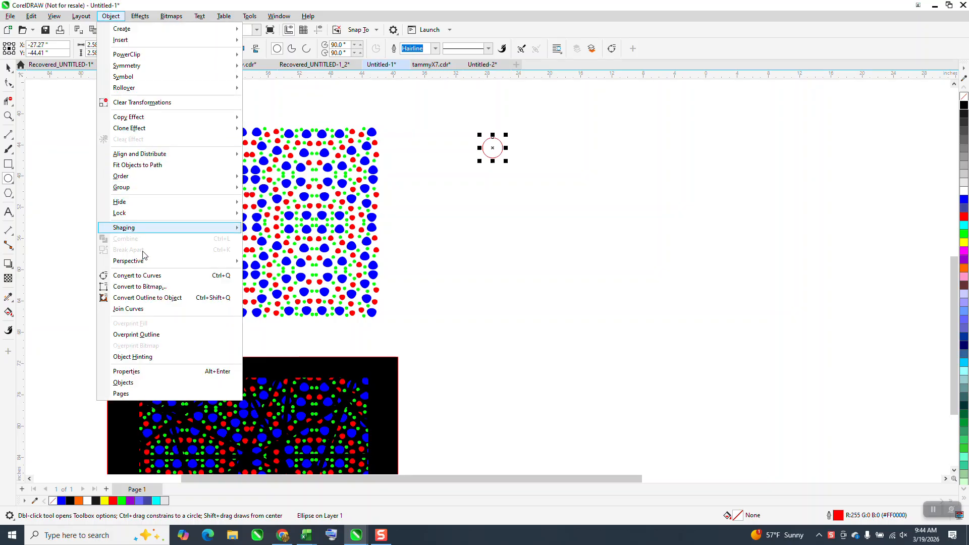
{"action": "left_click", "coordinate": [139, 275]}
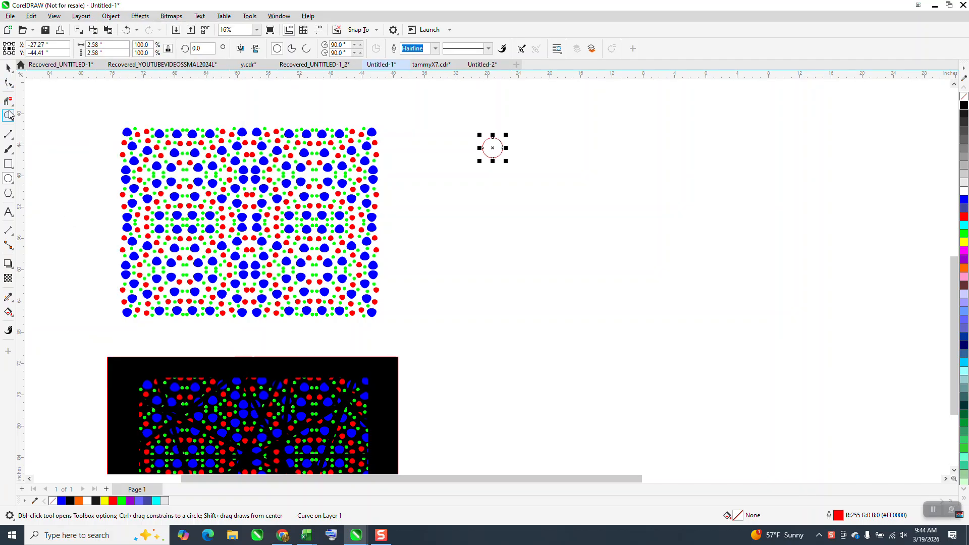
Reshape the circle into an egg by pulling its top node upward with the Shape tool
{"action": "left_click", "coordinate": [10, 115]}
{"action": "left_click_drag", "start_coordinate": [470, 122], "coordinate": [526, 176]}
{"action": "left_click", "coordinate": [9, 69]}
{"action": "left_click", "coordinate": [9, 84]}
{"action": "left_click_drag", "start_coordinate": [453, 196], "coordinate": [453, 158]}
{"action": "left_click_drag", "start_coordinate": [332, 120], "coordinate": [645, 371]}
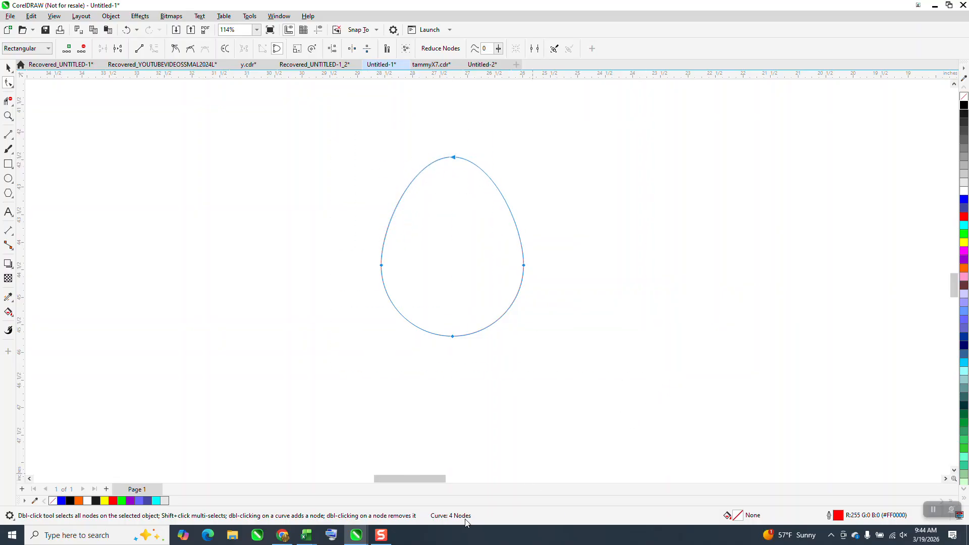
Place a copy of the egg to its right and scale it down to about 71%
{"action": "left_click", "coordinate": [8, 69]}
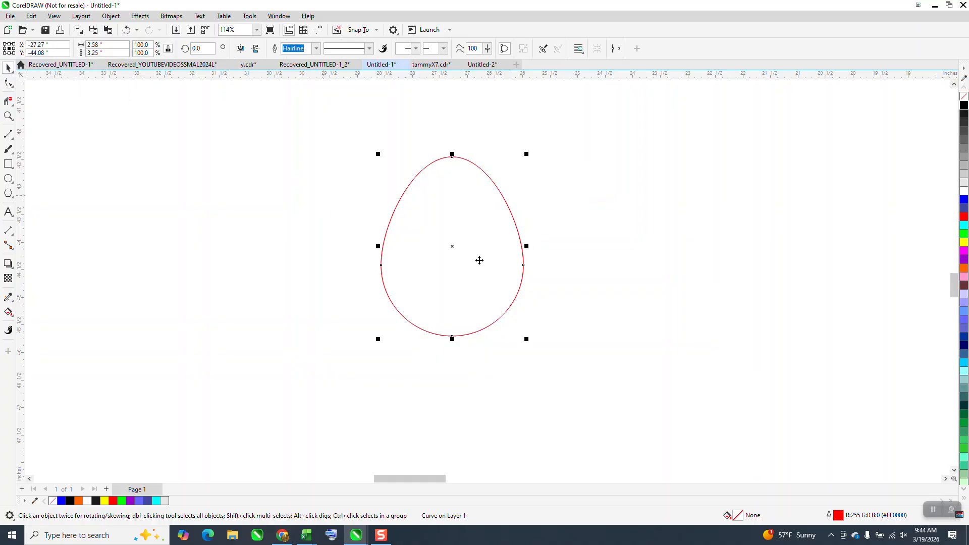
{"action": "left_click_drag", "start_coordinate": [459, 249], "coordinate": [614, 250]}
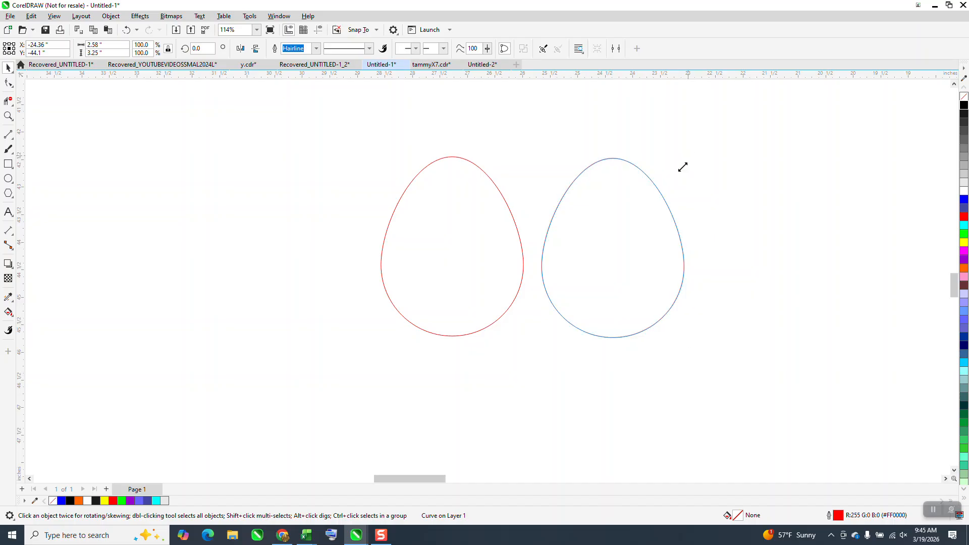
{"action": "left_click_drag", "start_coordinate": [683, 167], "coordinate": [663, 190]}
Delete one side node of the smaller egg to vary its shape
{"action": "left_click", "coordinate": [8, 82]}
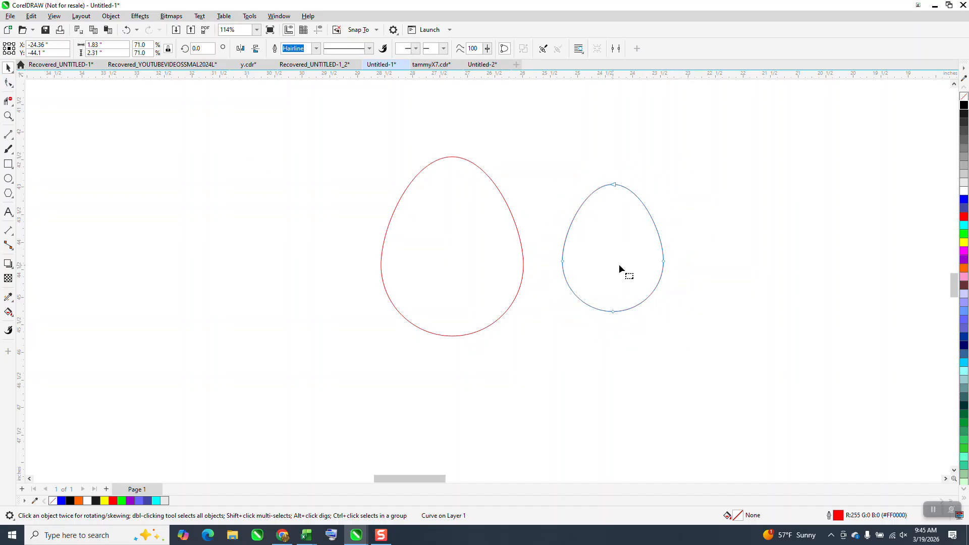
{"action": "left_click_drag", "start_coordinate": [631, 249], "coordinate": [652, 265]}
{"action": "left_click_drag", "start_coordinate": [706, 285], "coordinate": [706, 285]}
{"action": "key", "text": "Delete"}
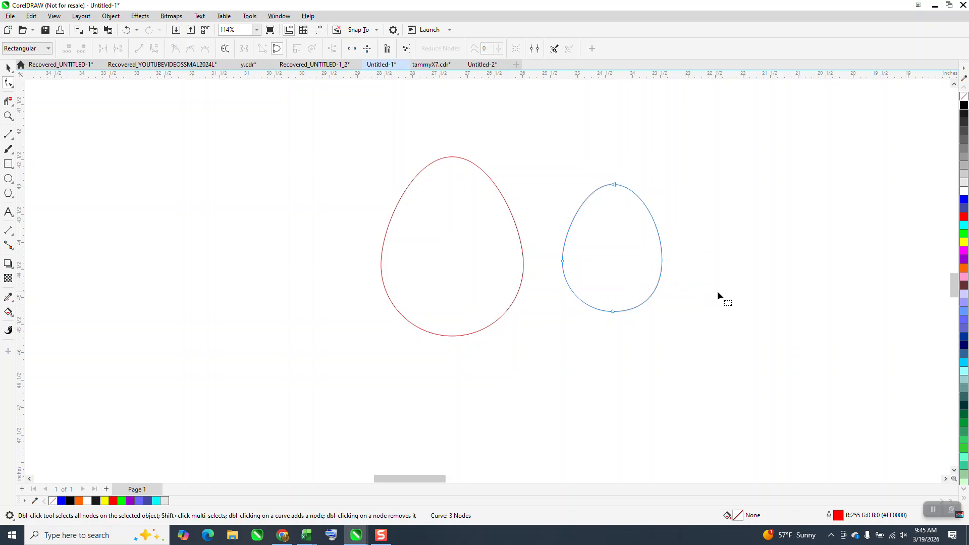
Place another copy to the right and scale it down into a third, smallest egg
{"action": "left_click", "coordinate": [8, 68]}
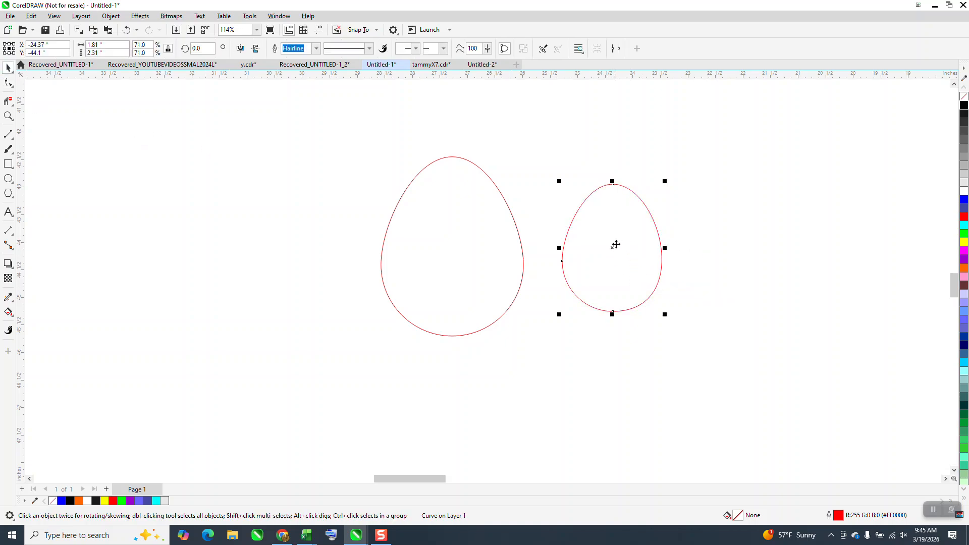
{"action": "left_click_drag", "start_coordinate": [610, 247], "coordinate": [744, 248]}
{"action": "left_click_drag", "start_coordinate": [799, 182], "coordinate": [777, 211]}
Delete a node from the smallest egg to vary its outline
{"action": "left_click", "coordinate": [7, 82]}
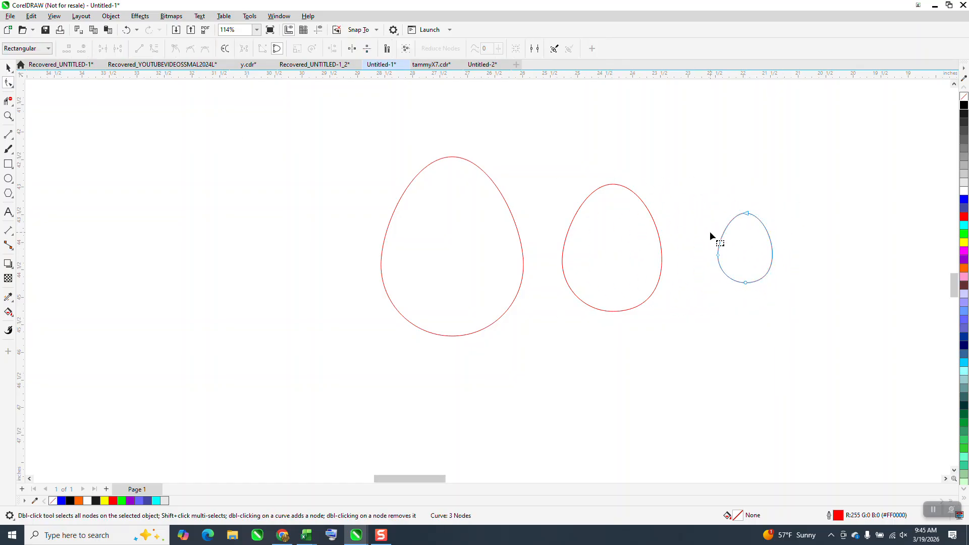
{"action": "left_click_drag", "start_coordinate": [743, 265], "coordinate": [740, 265]}
{"action": "key", "text": "Delete"}
Select the three eggs and create a new 40 x 28 inch document
{"action": "scroll", "coordinate": [709, 250], "scroll_direction": "down", "scroll_amount": 1}
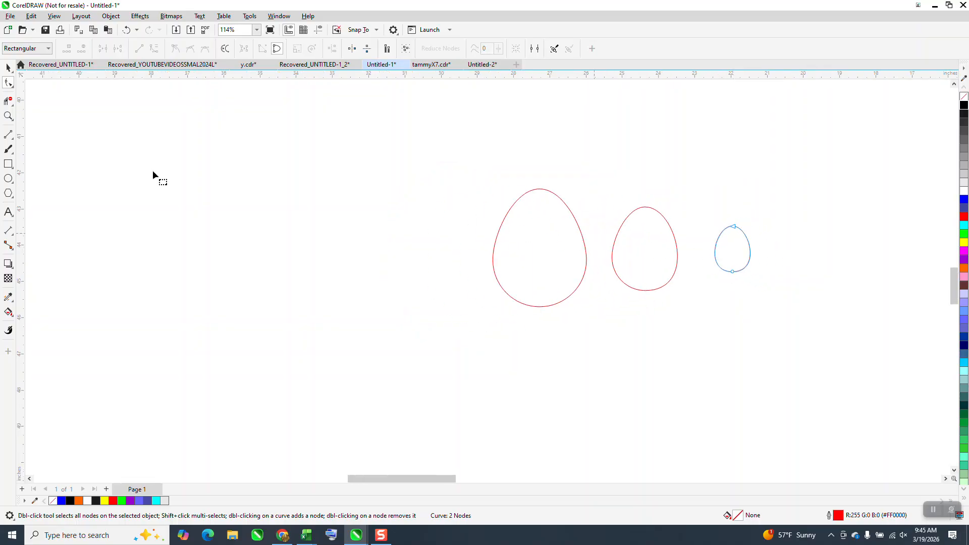
{"action": "left_click", "coordinate": [12, 70]}
{"action": "scroll", "coordinate": [505, 252], "scroll_direction": "down", "scroll_amount": 3}
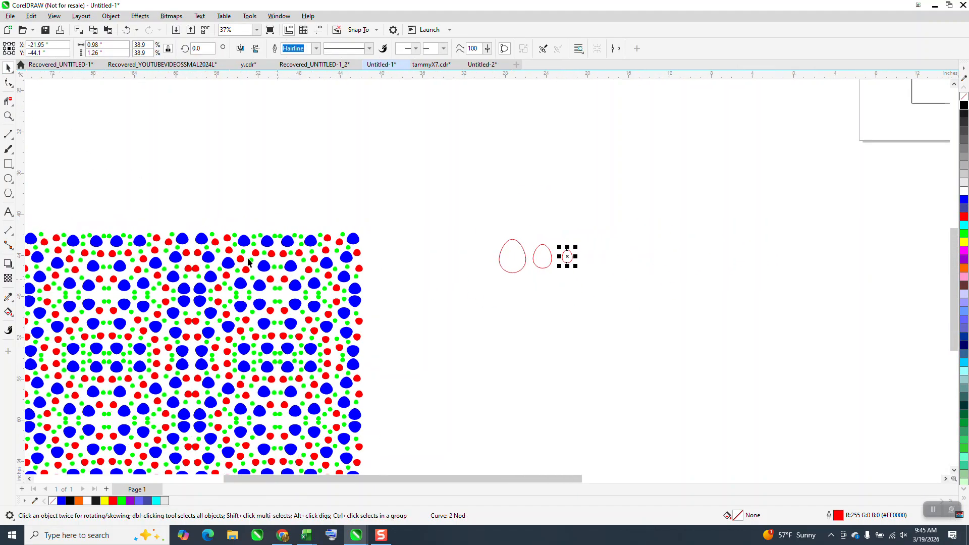
{"action": "scroll", "coordinate": [470, 303], "scroll_direction": "down", "scroll_amount": 2}
{"action": "left_click_drag", "start_coordinate": [468, 236], "coordinate": [597, 329]}
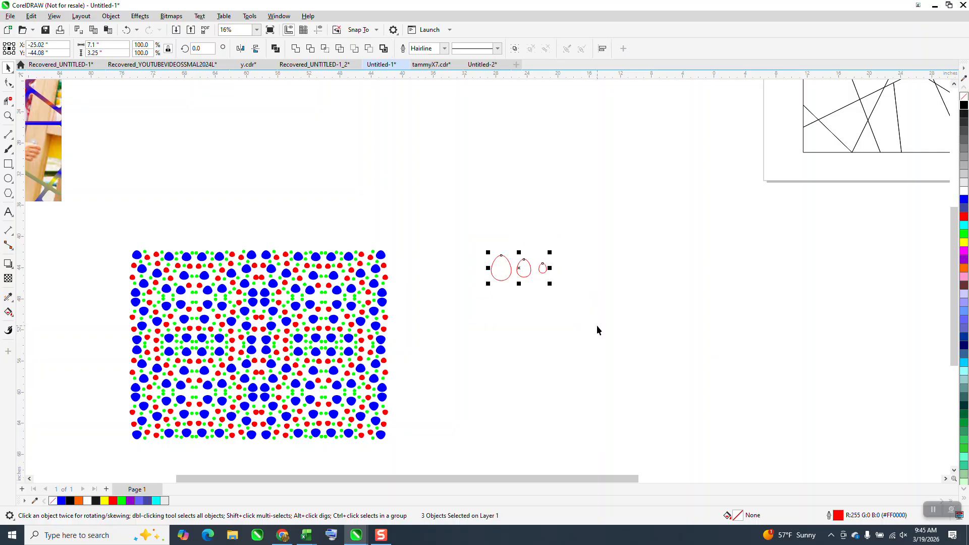
{"action": "left_click", "coordinate": [517, 65]}
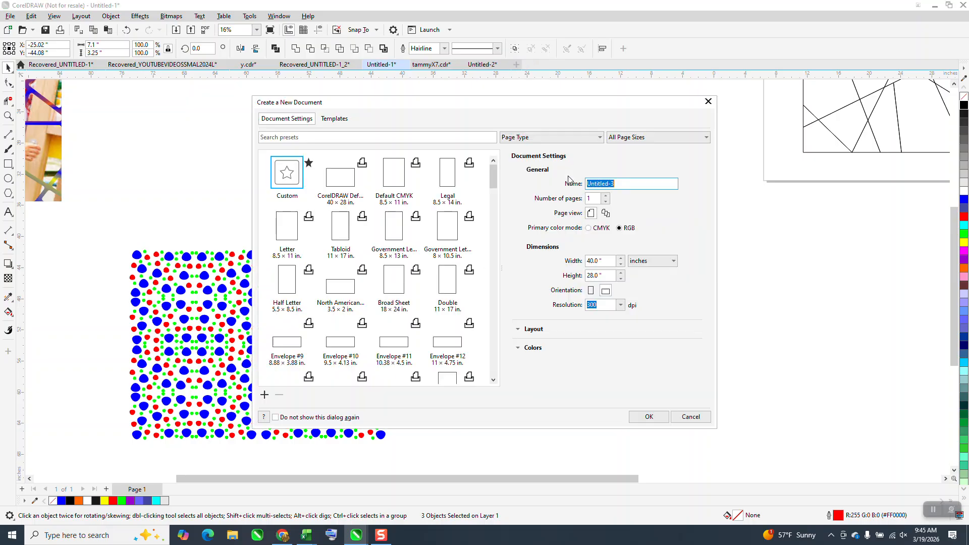
{"action": "left_click", "coordinate": [649, 419]}
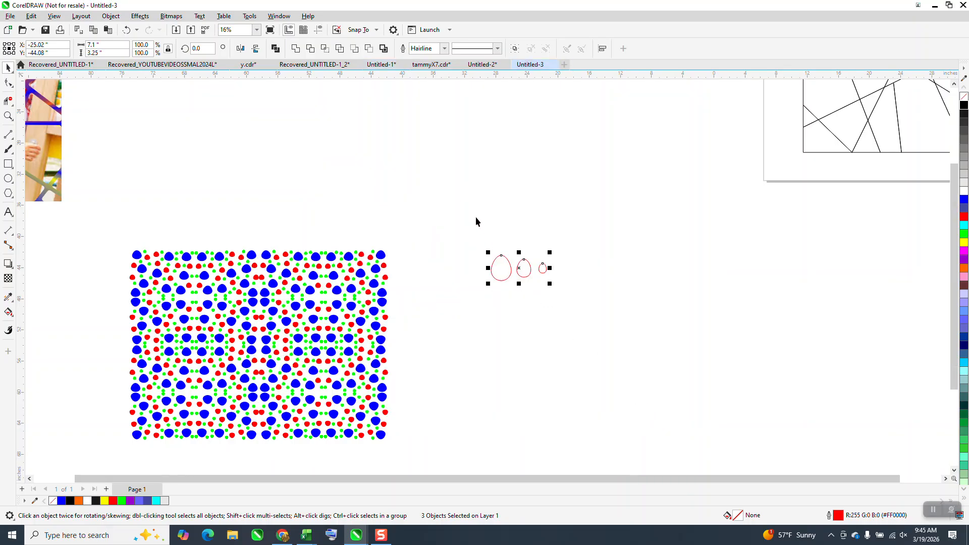
Paste the three eggs into the new document near the page's top-left corner
{"action": "right_click", "coordinate": [457, 190]}
{"action": "left_click", "coordinate": [478, 266]}
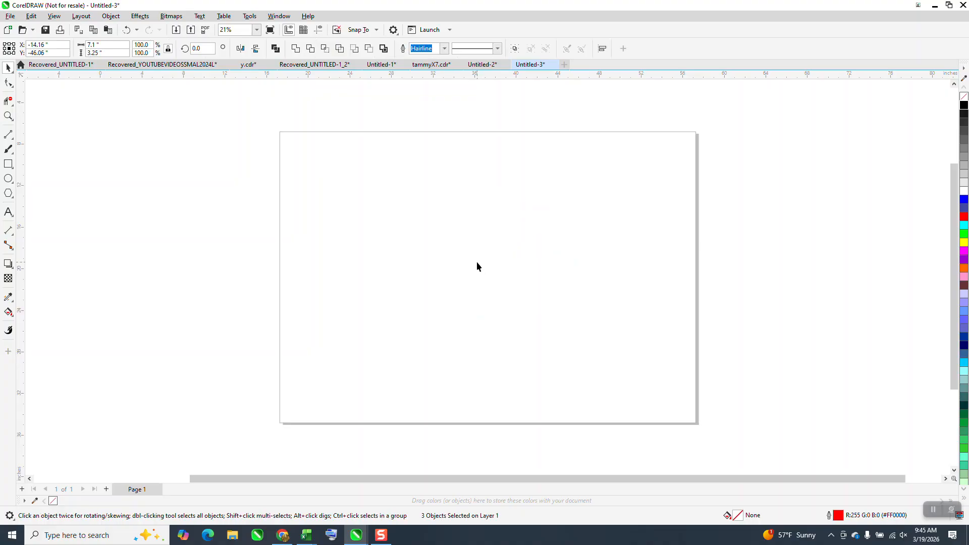
{"action": "scroll", "coordinate": [477, 262], "scroll_direction": "down", "scroll_amount": 3}
{"action": "left_click_drag", "start_coordinate": [240, 376], "coordinate": [520, 280]}
{"action": "left_click", "coordinate": [10, 121]}
{"action": "scroll", "coordinate": [221, 166], "scroll_direction": "down", "scroll_amount": 2}
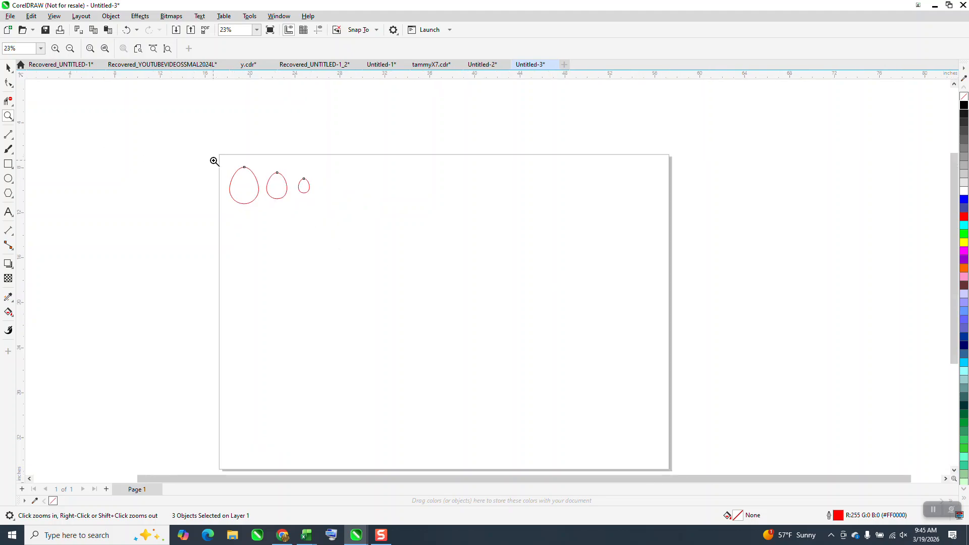
{"action": "scroll", "coordinate": [214, 161], "scroll_direction": "down", "scroll_amount": 1}
Draw a square about 16.66 inches wide on the page and move it toward the centre
{"action": "left_click", "coordinate": [8, 164]}
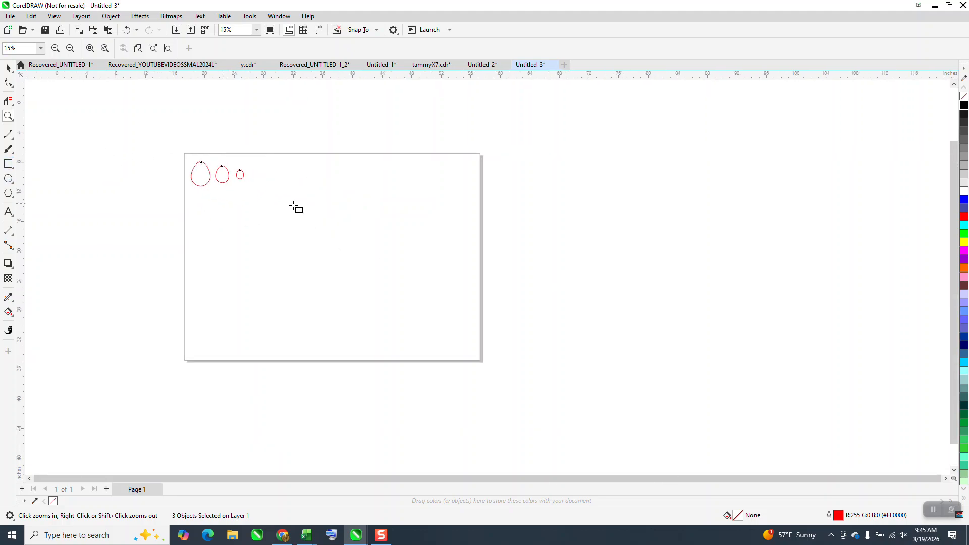
{"action": "left_click_drag", "start_coordinate": [351, 179], "coordinate": [303, 305]}
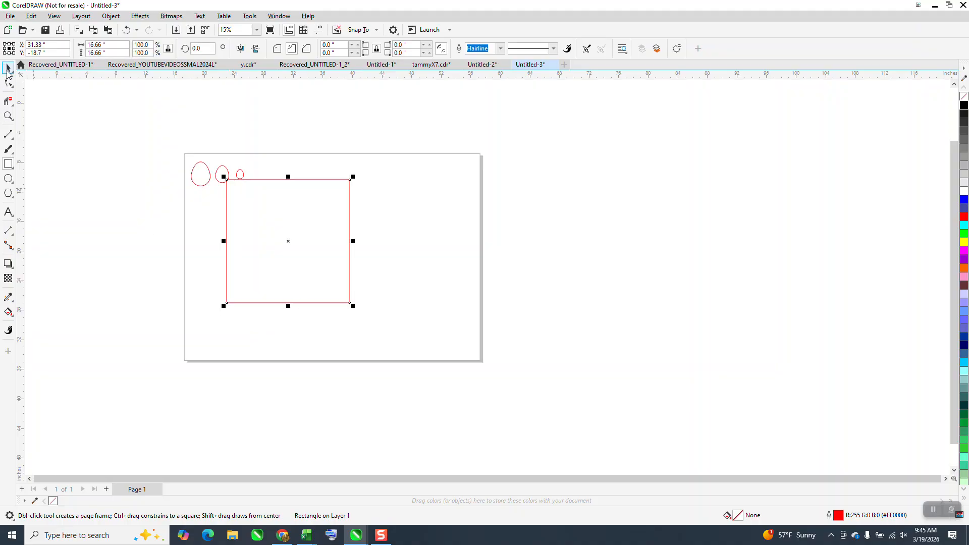
{"action": "key", "text": "space"}
{"action": "left_click_drag", "start_coordinate": [295, 242], "coordinate": [327, 246]}
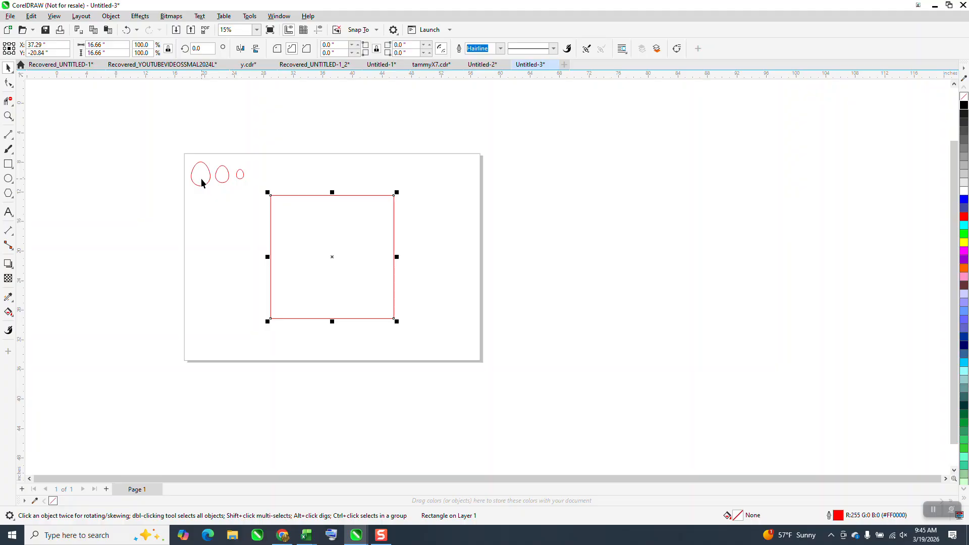
Scatter copies of the largest egg across the square
{"action": "left_click_drag", "start_coordinate": [217, 180], "coordinate": [252, 198]}
{"action": "mouse_move", "coordinate": [247, 158]}
{"action": "left_mouse_down"}
{"action": "mouse_move", "coordinate": [231, 167]}
{"action": "mouse_move", "coordinate": [275, 220]}
{"action": "mouse_move", "coordinate": [298, 219]}
{"action": "mouse_move", "coordinate": [309, 242]}
{"action": "mouse_move", "coordinate": [292, 305]}
{"action": "mouse_move", "coordinate": [374, 307]}
{"action": "mouse_move", "coordinate": [378, 210]}
{"action": "mouse_move", "coordinate": [329, 214]}
{"action": "mouse_move", "coordinate": [286, 271]}
{"action": "mouse_move", "coordinate": [335, 275]}
{"action": "mouse_move", "coordinate": [369, 261]}
{"action": "mouse_move", "coordinate": [339, 241]}
{"action": "left_mouse_up"}
{"action": "left_click", "coordinate": [201, 179]}
{"action": "key", "text": "space"}
{"action": "key", "text": "space"}
{"action": "key", "text": "space"}
{"action": "key", "text": "space"}
{"action": "key", "text": "space"}
{"action": "key", "text": "space"}
{"action": "key", "text": "space"}
{"action": "key", "text": "space"}
{"action": "key", "text": "space"}
{"action": "key", "text": "space"}
{"action": "key", "text": "space"}
{"action": "mouse_move", "coordinate": [339, 242]}
{"action": "left_mouse_down"}
{"action": "mouse_move", "coordinate": [320, 300]}
{"action": "mouse_move", "coordinate": [282, 245]}
{"action": "left_mouse_up"}
{"action": "key", "text": "space"}
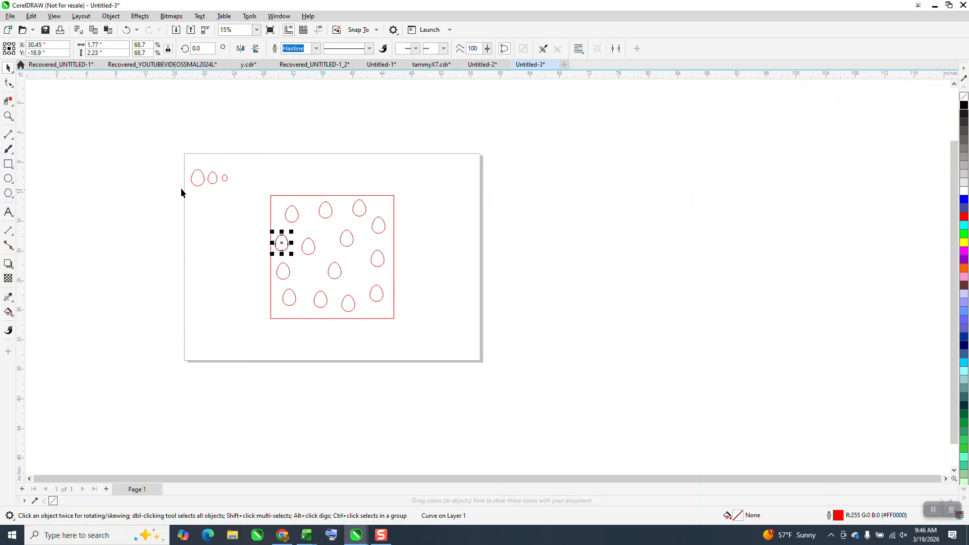
Scatter copies of the middle-sized egg between the large eggs inside the square
{"action": "mouse_move", "coordinate": [210, 178]}
{"action": "left_mouse_down"}
{"action": "mouse_move", "coordinate": [223, 202]}
{"action": "mouse_move", "coordinate": [286, 219]}
{"action": "mouse_move", "coordinate": [278, 212]}
{"action": "mouse_move", "coordinate": [295, 234]}
{"action": "mouse_move", "coordinate": [308, 210]}
{"action": "mouse_move", "coordinate": [323, 235]}
{"action": "mouse_move", "coordinate": [304, 300]}
{"action": "mouse_move", "coordinate": [278, 312]}
{"action": "mouse_move", "coordinate": [278, 289]}
{"action": "mouse_move", "coordinate": [350, 283]}
{"action": "mouse_move", "coordinate": [361, 237]}
{"action": "mouse_move", "coordinate": [343, 210]}
{"action": "mouse_move", "coordinate": [381, 206]}
{"action": "mouse_move", "coordinate": [389, 309]}
{"action": "mouse_move", "coordinate": [374, 312]}
{"action": "mouse_move", "coordinate": [342, 260]}
{"action": "left_mouse_up"}
{"action": "key", "text": "space"}
{"action": "key", "text": "space"}
{"action": "key", "text": "space"}
{"action": "key", "text": "space"}
{"action": "key", "text": "space"}
{"action": "key", "text": "space"}
{"action": "key", "text": "space"}
{"action": "key", "text": "space"}
{"action": "key", "text": "space"}
{"action": "key", "text": "space"}
{"action": "key", "text": "space"}
{"action": "key", "text": "space"}
{"action": "key", "text": "space"}
{"action": "key", "text": "space"}
{"action": "key", "text": "space"}
{"action": "key", "text": "space"}
{"action": "key", "text": "space"}
{"action": "key", "text": "space"}
{"action": "key", "text": "space"}
Zoom in and scatter copies of the smallest egg across the square
{"action": "left_click_drag", "start_coordinate": [225, 181], "coordinate": [282, 197]}
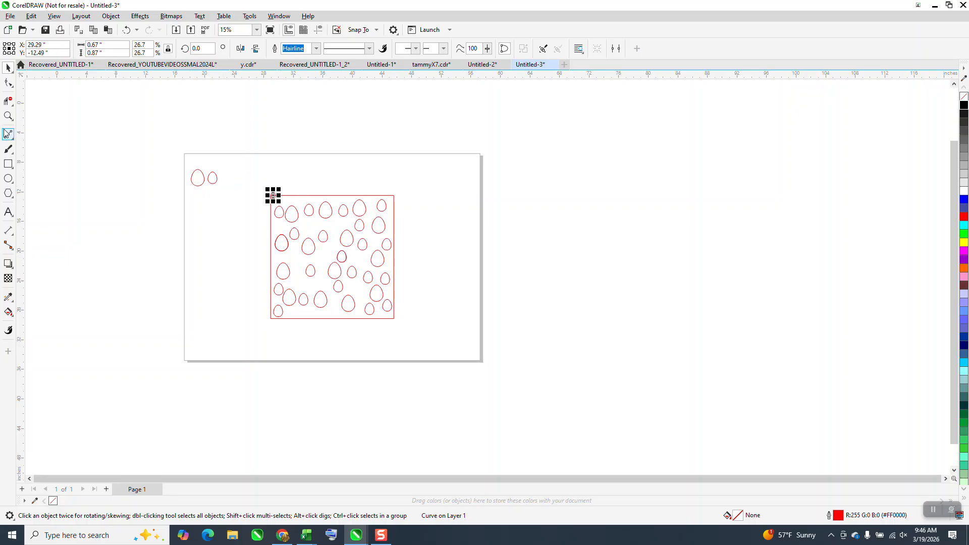
{"action": "left_click", "coordinate": [8, 117]}
{"action": "left_click_drag", "start_coordinate": [238, 191], "coordinate": [441, 323]}
{"action": "left_click", "coordinate": [7, 67]}
{"action": "mouse_move", "coordinate": [150, 95]}
{"action": "left_mouse_down"}
{"action": "mouse_move", "coordinate": [209, 125]}
{"action": "mouse_move", "coordinate": [232, 164]}
{"action": "mouse_move", "coordinate": [222, 117]}
{"action": "mouse_move", "coordinate": [267, 171]}
{"action": "mouse_move", "coordinate": [313, 173]}
{"action": "mouse_move", "coordinate": [311, 116]}
{"action": "mouse_move", "coordinate": [360, 127]}
{"action": "mouse_move", "coordinate": [411, 118]}
{"action": "mouse_move", "coordinate": [403, 160]}
{"action": "mouse_move", "coordinate": [420, 213]}
{"action": "mouse_move", "coordinate": [399, 259]}
{"action": "mouse_move", "coordinate": [372, 253]}
{"action": "mouse_move", "coordinate": [375, 320]}
{"action": "mouse_move", "coordinate": [431, 401]}
{"action": "mouse_move", "coordinate": [362, 342]}
{"action": "mouse_move", "coordinate": [347, 371]}
{"action": "mouse_move", "coordinate": [353, 394]}
{"action": "mouse_move", "coordinate": [378, 403]}
{"action": "mouse_move", "coordinate": [327, 403]}
{"action": "mouse_move", "coordinate": [313, 374]}
{"action": "left_mouse_up"}
{"action": "key", "text": "space"}
Continue dropping smallest-egg copies to fill the remaining gaps in the square
{"action": "key", "text": "space"}
{"action": "key", "text": "space"}
{"action": "key", "text": "space"}
{"action": "key", "text": "space"}
{"action": "key", "text": "space"}
{"action": "key", "text": "space"}
{"action": "key", "text": "space"}
{"action": "key", "text": "space"}
{"action": "key", "text": "space"}
{"action": "key", "text": "space"}
{"action": "key", "text": "space"}
{"action": "key", "text": "space"}
{"action": "key", "text": "space"}
{"action": "key", "text": "space"}
{"action": "key", "text": "space"}
{"action": "key", "text": "space"}
{"action": "key", "text": "space"}
{"action": "key", "text": "space"}
{"action": "mouse_move", "coordinate": [313, 374]}
{"action": "left_mouse_down"}
{"action": "mouse_move", "coordinate": [292, 331]}
{"action": "mouse_move", "coordinate": [313, 222]}
{"action": "mouse_move", "coordinate": [335, 180]}
{"action": "mouse_move", "coordinate": [309, 218]}
{"action": "mouse_move", "coordinate": [277, 234]}
{"action": "mouse_move", "coordinate": [249, 195]}
{"action": "mouse_move", "coordinate": [223, 210]}
{"action": "mouse_move", "coordinate": [212, 242]}
{"action": "mouse_move", "coordinate": [180, 185]}
{"action": "mouse_move", "coordinate": [162, 184]}
{"action": "mouse_move", "coordinate": [160, 204]}
{"action": "mouse_move", "coordinate": [164, 249]}
{"action": "mouse_move", "coordinate": [195, 271]}
{"action": "mouse_move", "coordinate": [214, 335]}
{"action": "mouse_move", "coordinate": [241, 341]}
{"action": "mouse_move", "coordinate": [268, 331]}
{"action": "mouse_move", "coordinate": [277, 281]}
{"action": "mouse_move", "coordinate": [251, 268]}
{"action": "mouse_move", "coordinate": [231, 277]}
{"action": "mouse_move", "coordinate": [249, 372]}
{"action": "mouse_move", "coordinate": [296, 406]}
{"action": "mouse_move", "coordinate": [225, 402]}
{"action": "mouse_move", "coordinate": [262, 361]}
{"action": "mouse_move", "coordinate": [315, 202]}
{"action": "left_mouse_up"}
{"action": "key", "text": "space"}
{"action": "key", "text": "space"}
{"action": "key", "text": "space"}
{"action": "key", "text": "space"}
{"action": "key", "text": "space"}
{"action": "key", "text": "space"}
{"action": "key", "text": "space"}
{"action": "key", "text": "space"}
{"action": "key", "text": "space"}
{"action": "key", "text": "space"}
{"action": "key", "text": "space"}
{"action": "key", "text": "space"}
{"action": "key", "text": "space"}
{"action": "key", "text": "space"}
{"action": "key", "text": "space"}
{"action": "key", "text": "space"}
{"action": "key", "text": "space"}
{"action": "key", "text": "space"}
{"action": "key", "text": "space"}
{"action": "key", "text": "space"}
{"action": "key", "text": "space"}
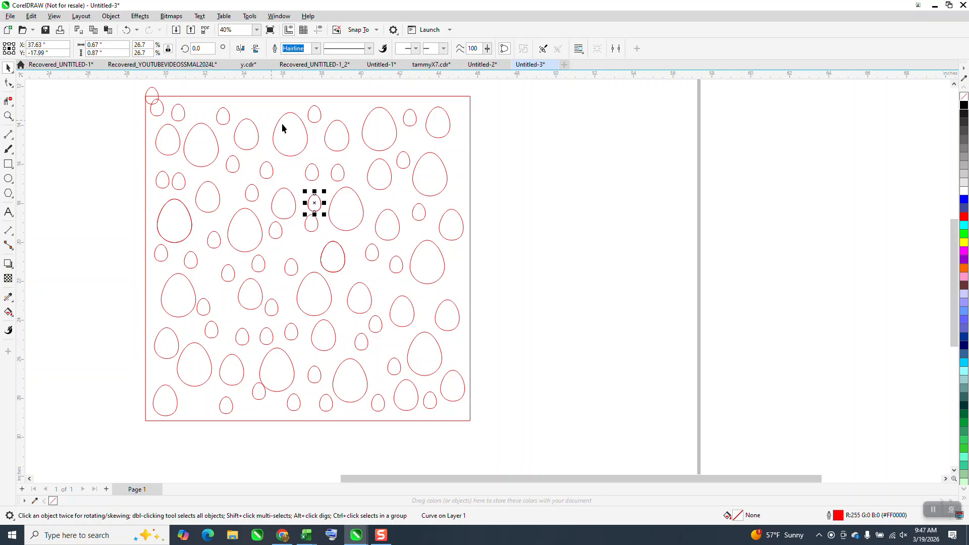
Delete a stray small egg overlapping others near the square's middle
{"action": "left_click", "coordinate": [569, 159]}
{"action": "left_click_drag", "start_coordinate": [320, 200], "coordinate": [490, 206]}
{"action": "key", "text": "Delete"}
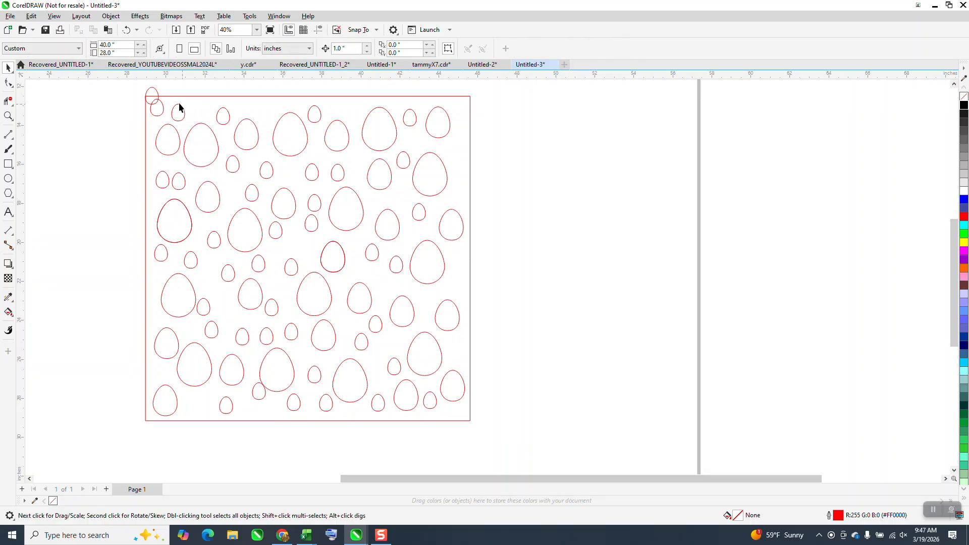
Delete the egg crossing the square's top-left corner and nudge an egg near the bottom edge
{"action": "left_click", "coordinate": [158, 96]}
{"action": "key", "text": "Delete"}
{"action": "left_click_drag", "start_coordinate": [259, 402], "coordinate": [262, 407]}
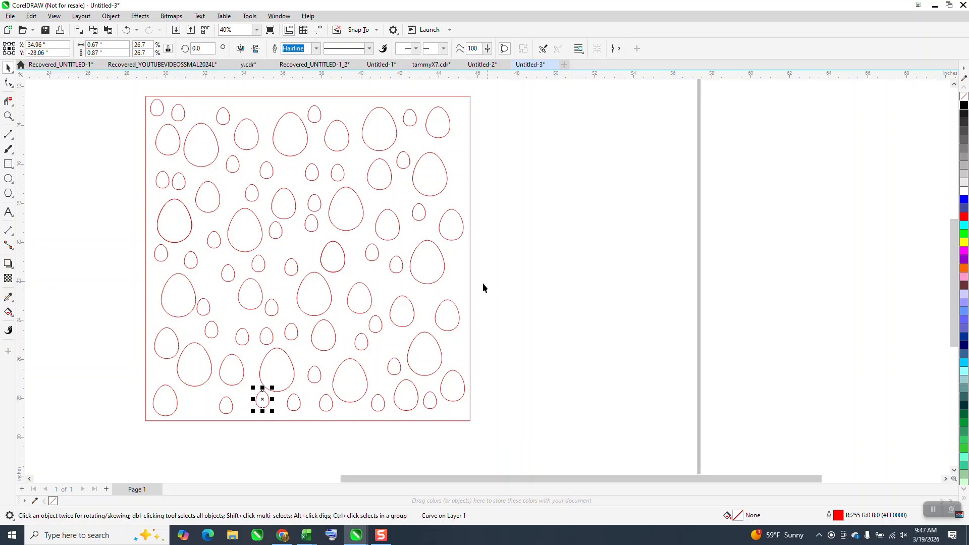
Delete the square frame and the leftover template eggs at the page's top-left
{"action": "left_click", "coordinate": [470, 278]}
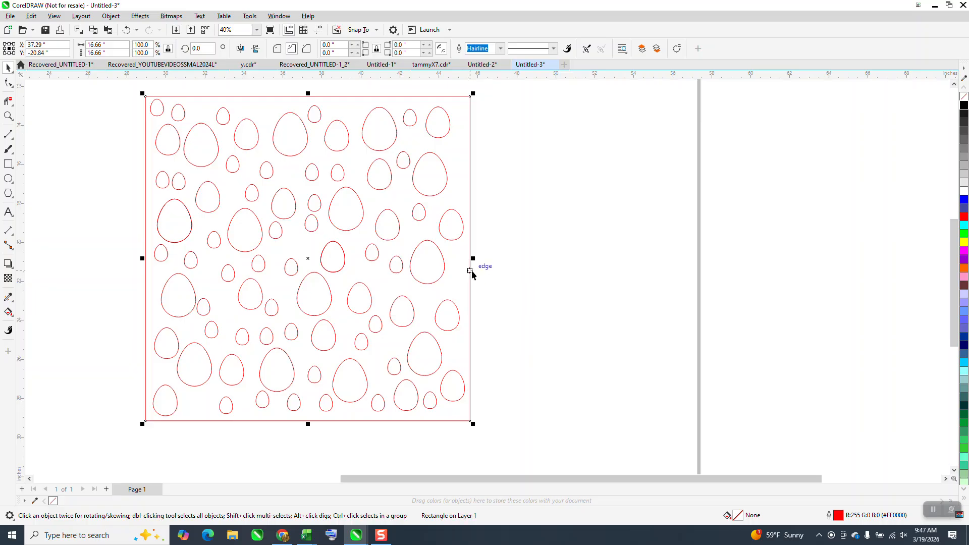
{"action": "key", "text": "Delete"}
{"action": "scroll", "coordinate": [424, 285], "scroll_direction": "down", "scroll_amount": 1}
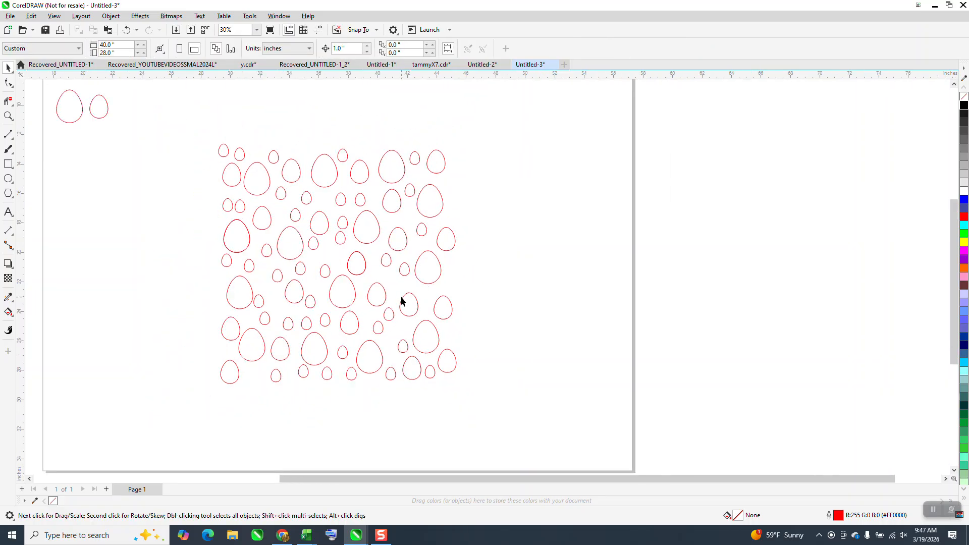
{"action": "scroll", "coordinate": [402, 301], "scroll_direction": "down", "scroll_amount": 1}
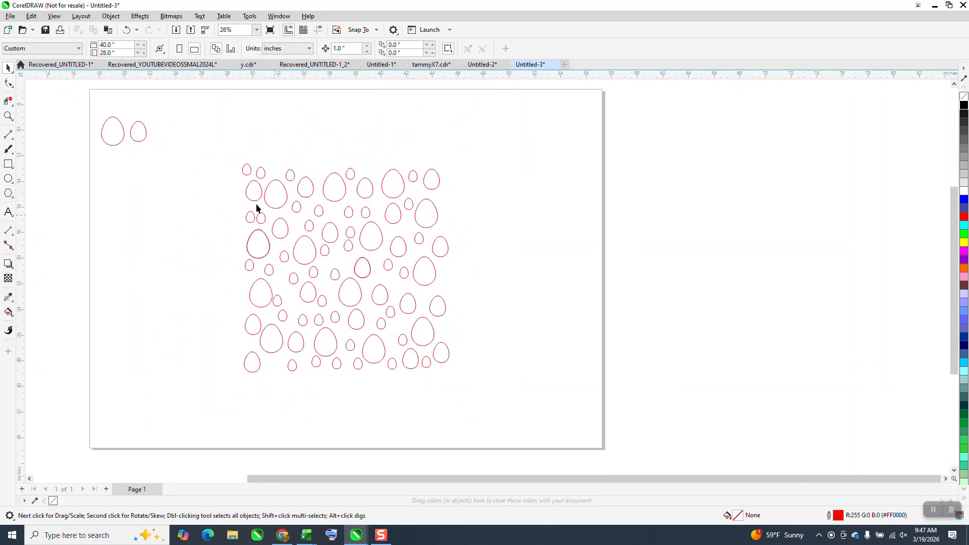
{"action": "left_click_drag", "start_coordinate": [142, 180], "coordinate": [143, 182]}
{"action": "key", "text": "Delete"}
Group all the eggs and place a duplicate of the group overlapping to its right
{"action": "left_click_drag", "start_coordinate": [378, 352], "coordinate": [508, 396]}
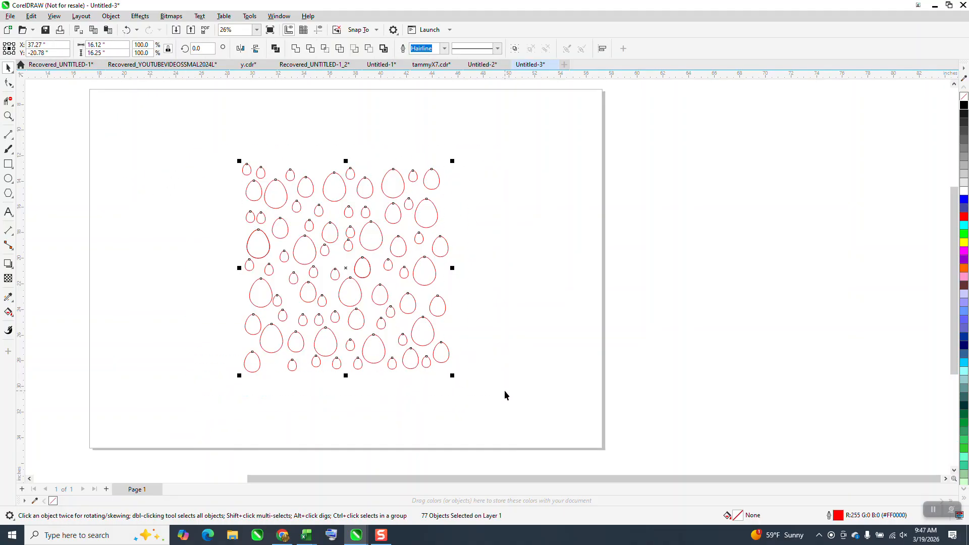
{"action": "key", "text": "ctrl+g"}
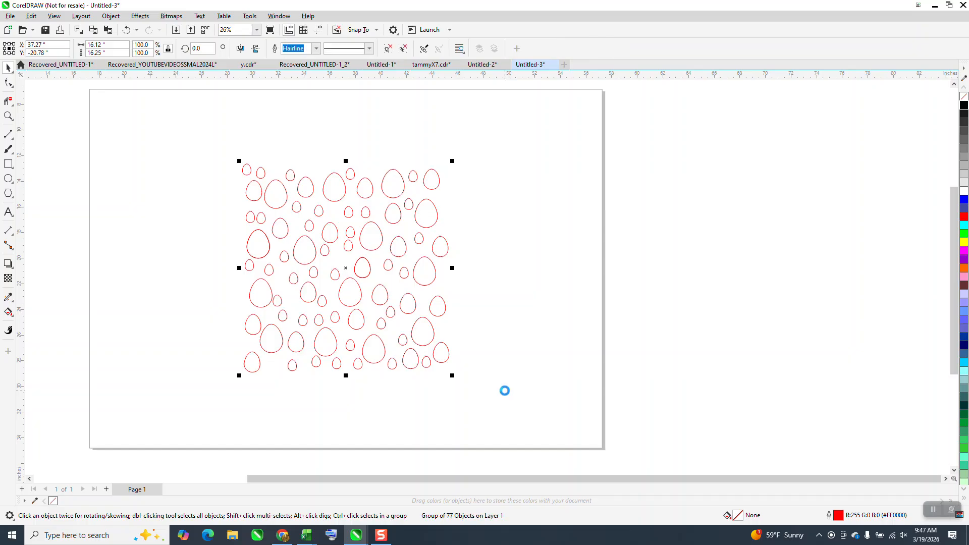
{"action": "left_click_drag", "start_coordinate": [239, 268], "coordinate": [505, 296]}
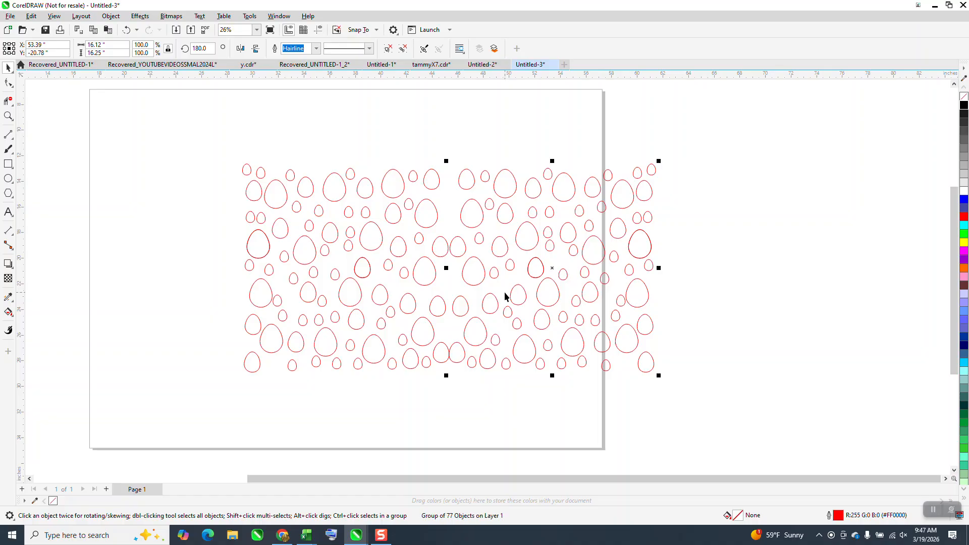
Mirror the duplicated egg group horizontally
{"action": "left_click", "coordinate": [241, 49]}
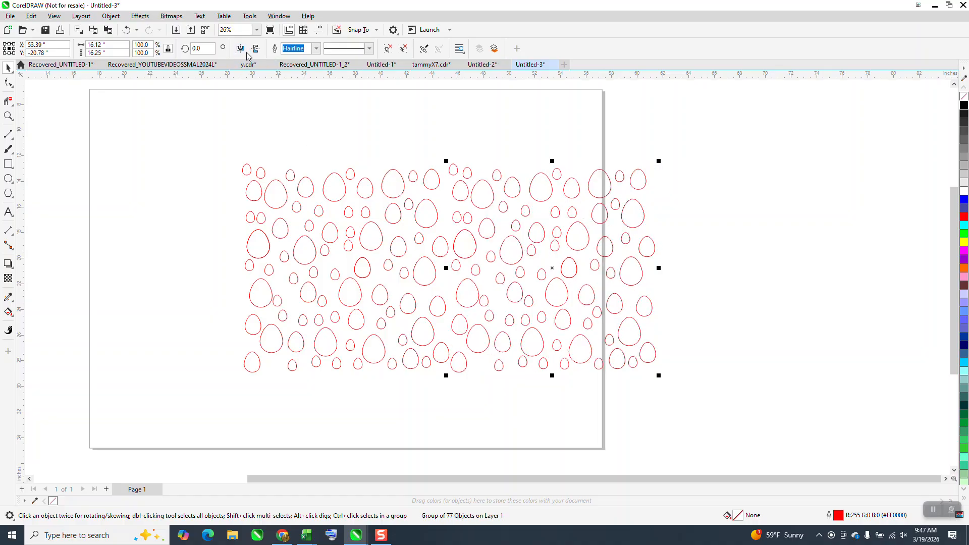
Select both egg groups, place a duplicate of them to the right, and mirror that copy horizontally
{"action": "scroll", "coordinate": [431, 174], "scroll_direction": "down", "scroll_amount": 1}
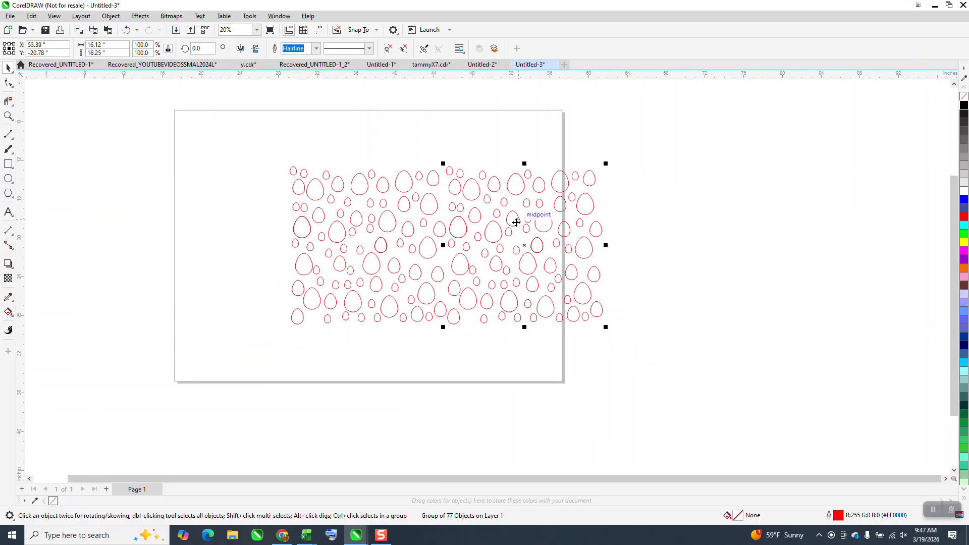
{"action": "left_click_drag", "start_coordinate": [250, 144], "coordinate": [342, 276]}
{"action": "left_click_drag", "start_coordinate": [689, 405], "coordinate": [690, 406]}
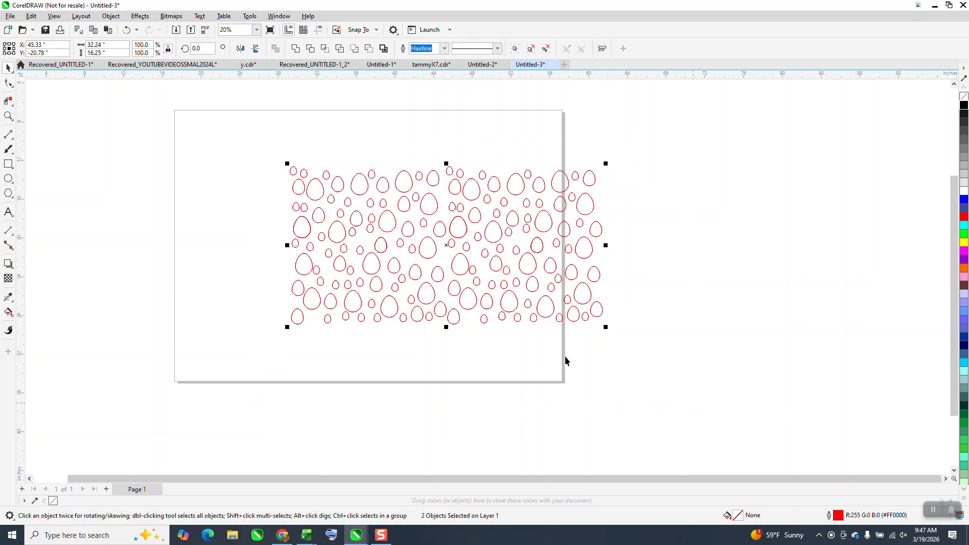
{"action": "left_click_drag", "start_coordinate": [287, 245], "coordinate": [649, 262]}
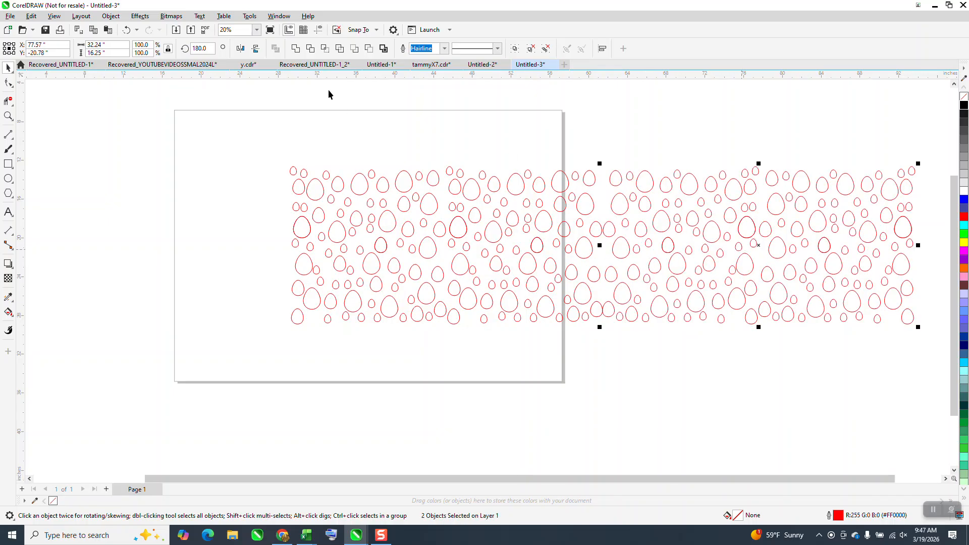
{"action": "left_click", "coordinate": [240, 48]}
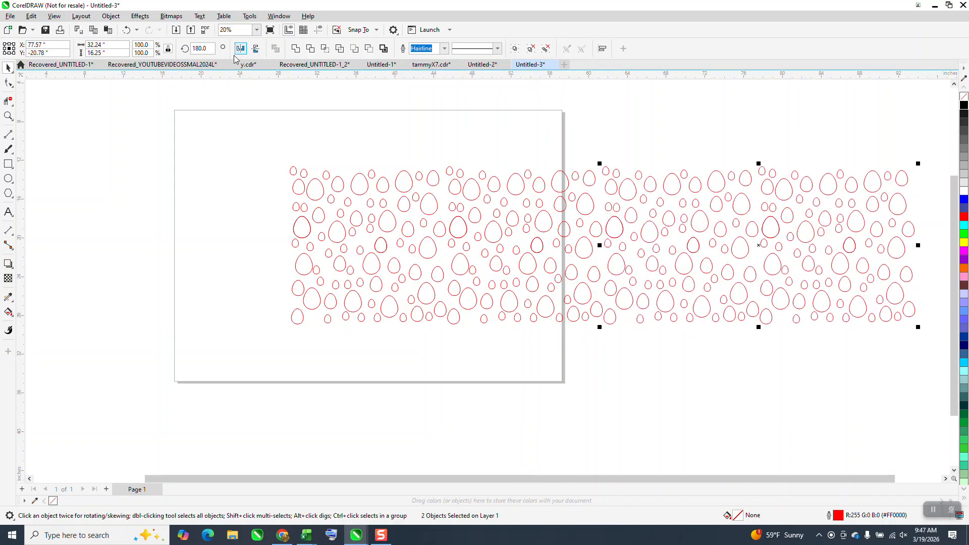
Select all four egg groups and group them together
{"action": "scroll", "coordinate": [250, 207], "scroll_direction": "down", "scroll_amount": 1}
{"action": "left_click_drag", "start_coordinate": [242, 167], "coordinate": [731, 323]}
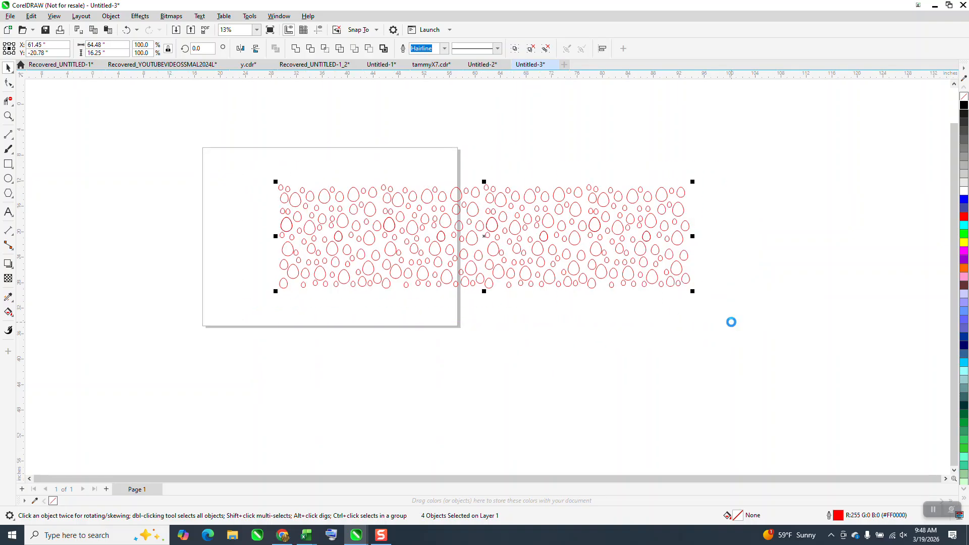
{"action": "key", "text": "ctrl+g"}
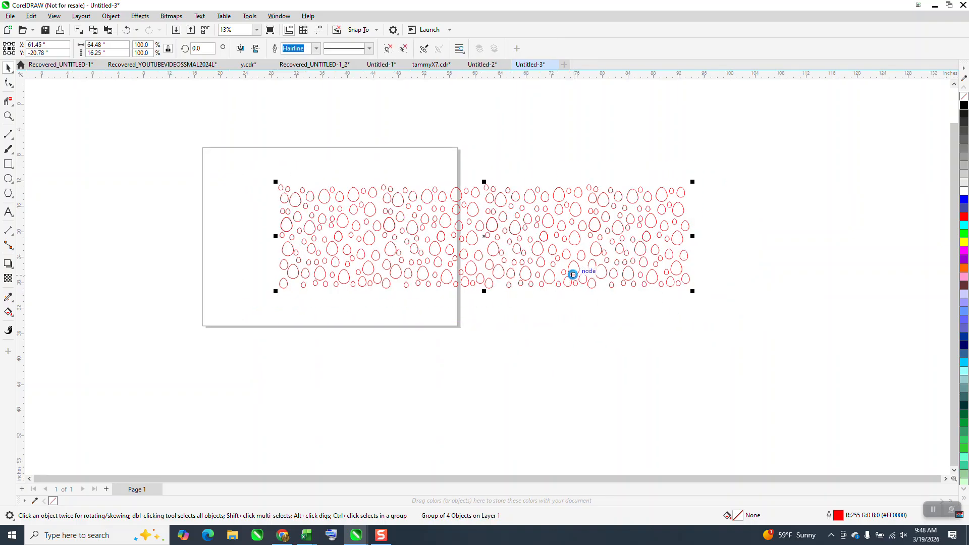
Place a duplicate of the combined group overlapping below it and mirror it horizontally and vertically
{"action": "left_click_drag", "start_coordinate": [485, 182], "coordinate": [602, 346]}
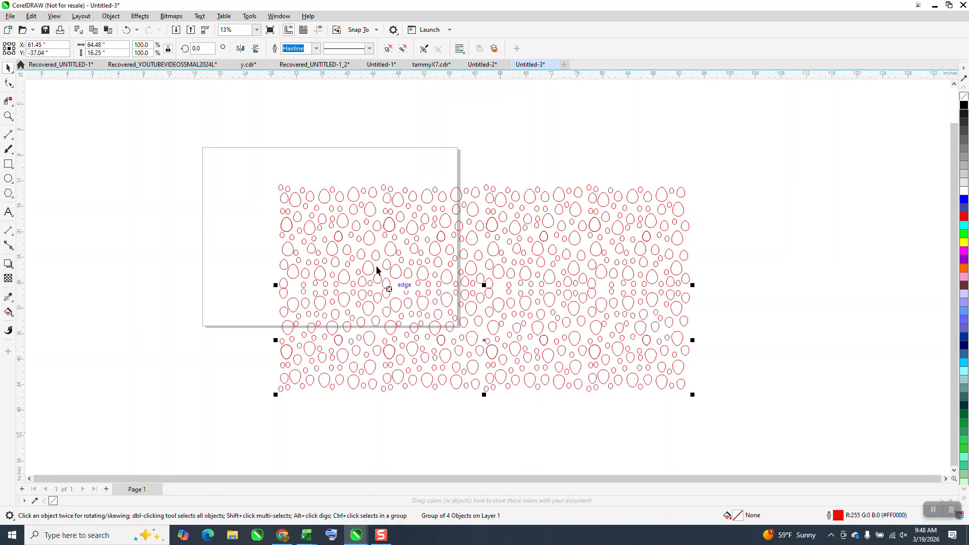
{"action": "left_click", "coordinate": [239, 50]}
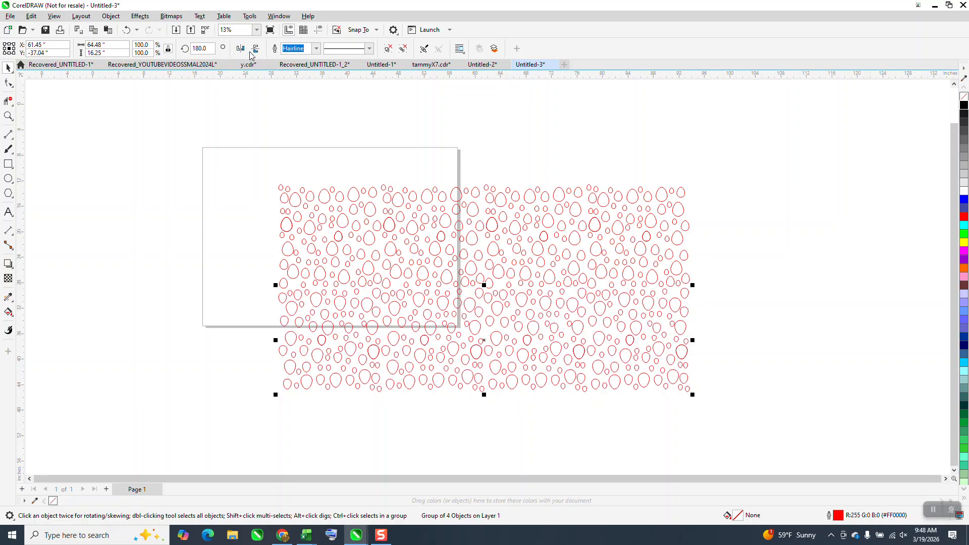
{"action": "left_click", "coordinate": [257, 50]}
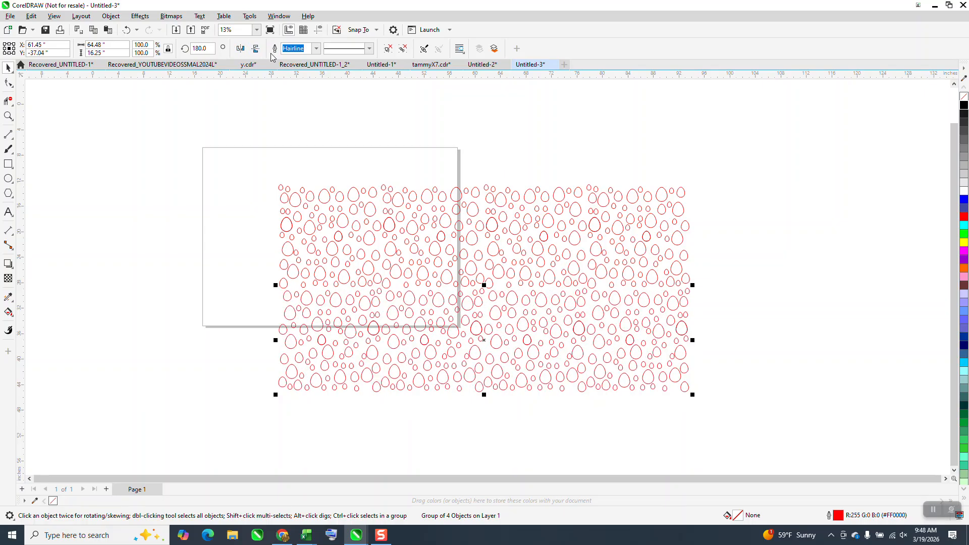
Select all the egg groups and ungroup everything into individual eggs
{"action": "left_click", "coordinate": [399, 152]}
{"action": "left_click_drag", "start_coordinate": [251, 163], "coordinate": [775, 442]}
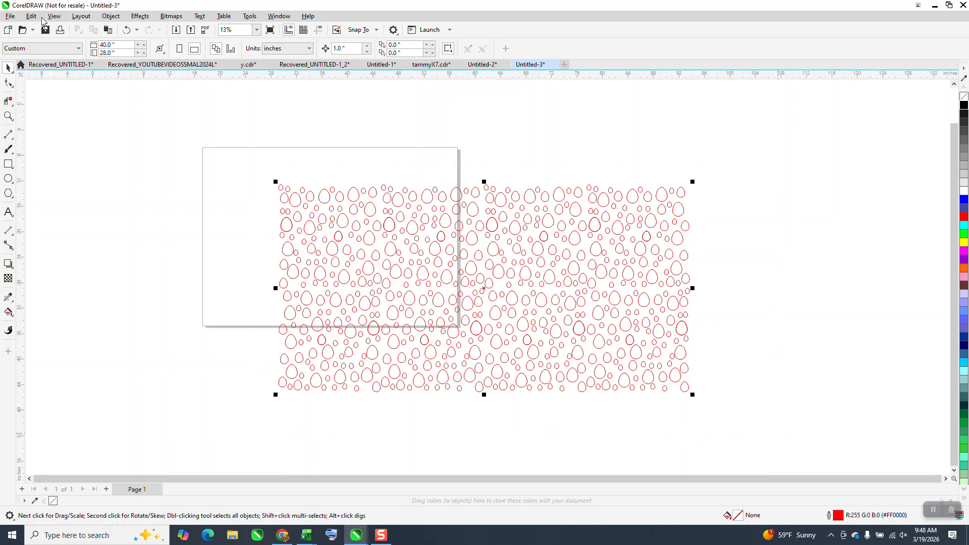
{"action": "left_click", "coordinate": [110, 18]}
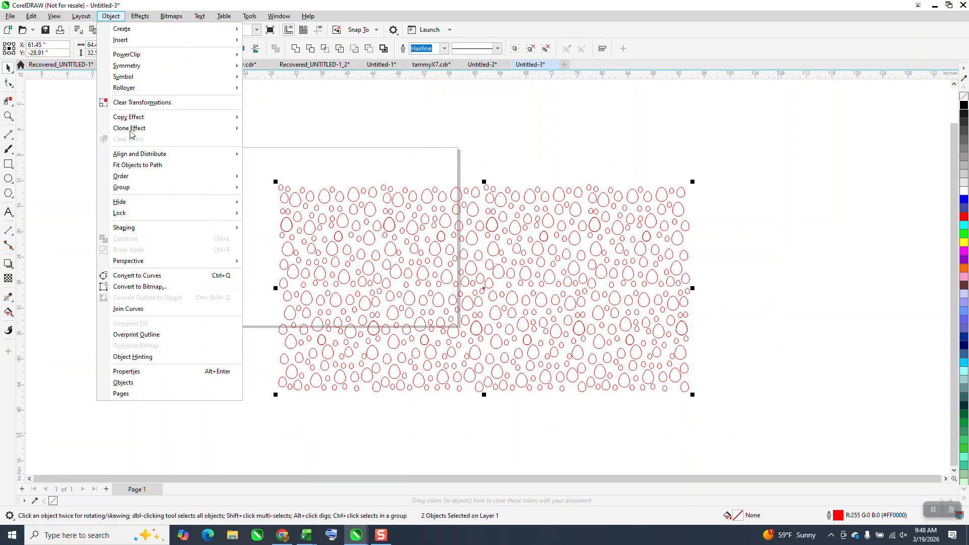
{"action": "mouse_move", "coordinate": [222, 187]}
{"action": "left_click", "coordinate": [305, 200]}
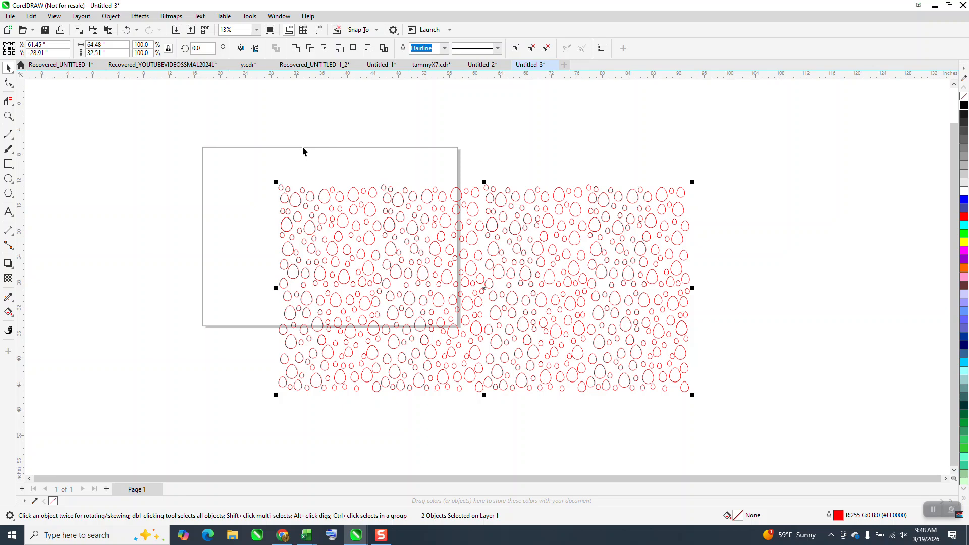
{"action": "left_click", "coordinate": [355, 201]}
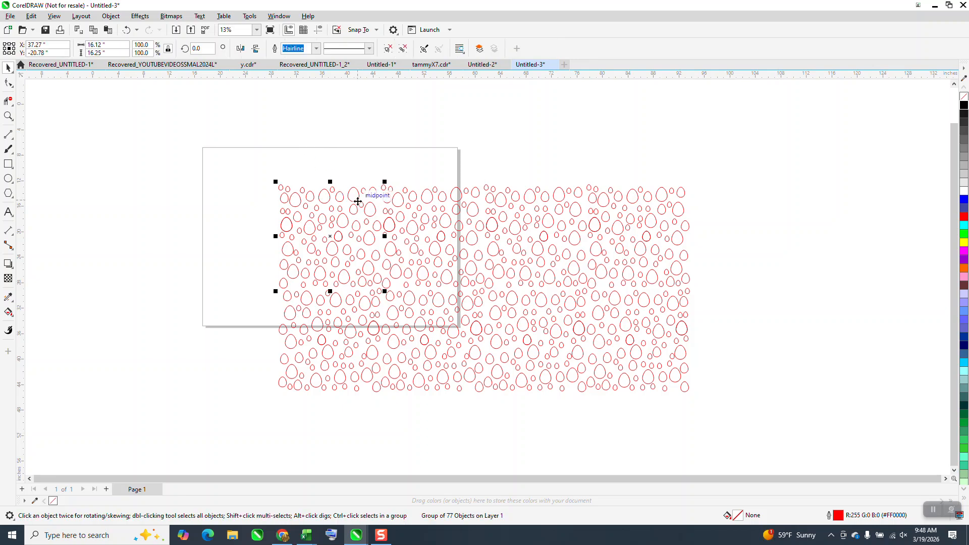
{"action": "left_click_drag", "start_coordinate": [202, 117], "coordinate": [635, 399]}
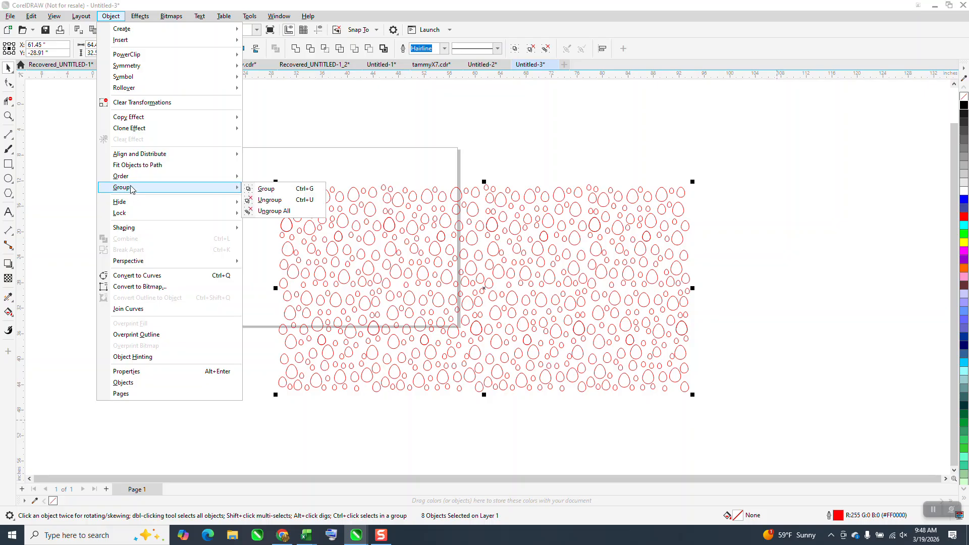
{"action": "mouse_move", "coordinate": [133, 177]}
{"action": "mouse_move", "coordinate": [229, 187]}
{"action": "left_click", "coordinate": [268, 212]}
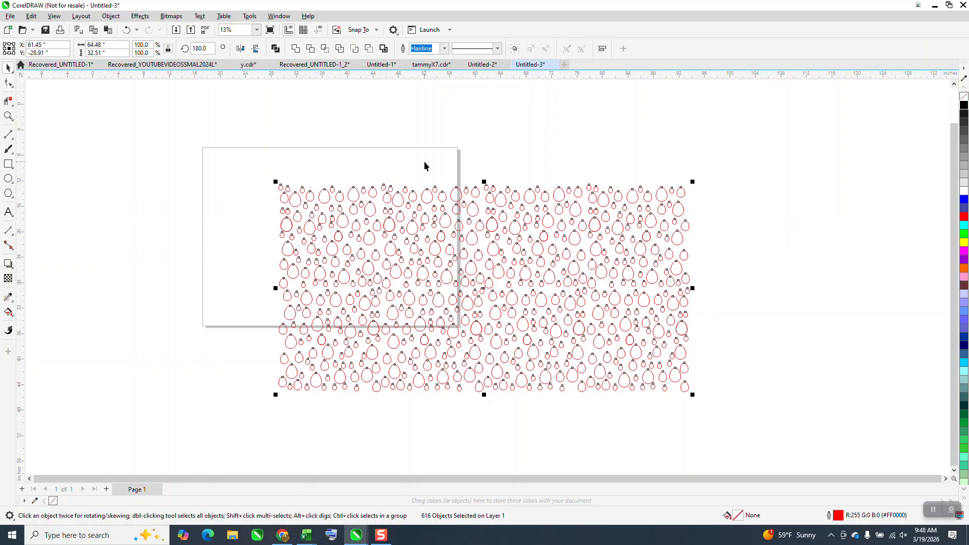
Zoom in on the pattern and inspect a single egg's nodes with the Shape tool
{"action": "scroll", "coordinate": [366, 168], "scroll_direction": "down", "scroll_amount": 1}
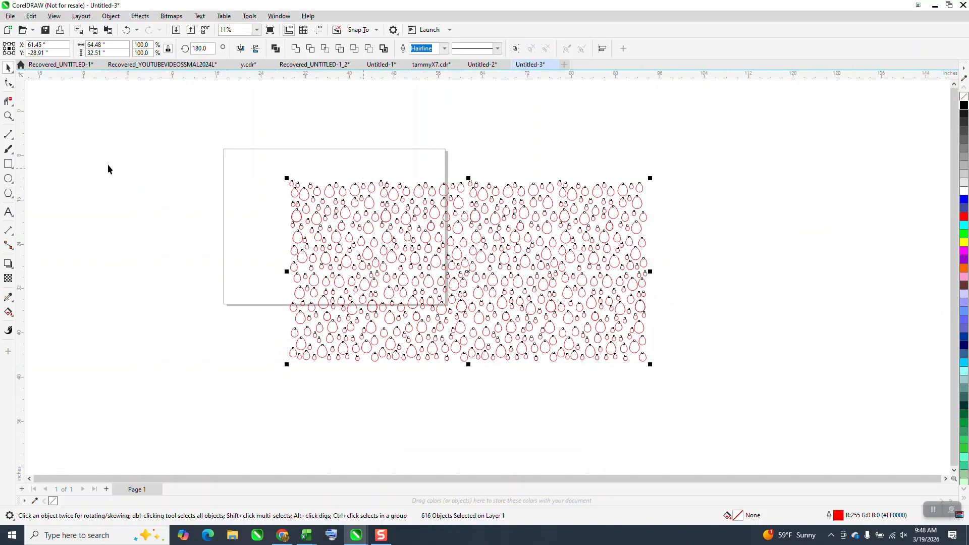
{"action": "left_click", "coordinate": [9, 116]}
{"action": "left_click_drag", "start_coordinate": [259, 184], "coordinate": [597, 360]}
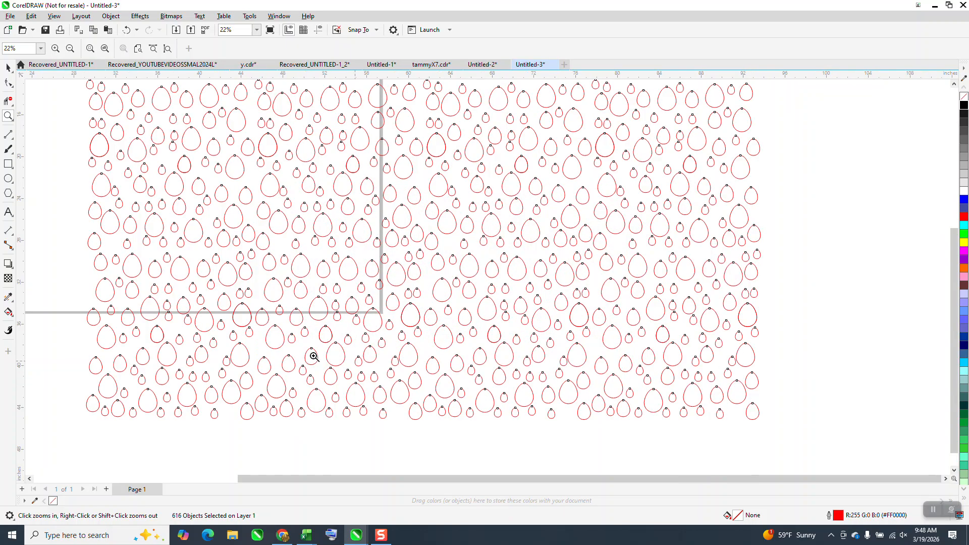
{"action": "scroll", "coordinate": [63, 269], "scroll_direction": "down", "scroll_amount": 2}
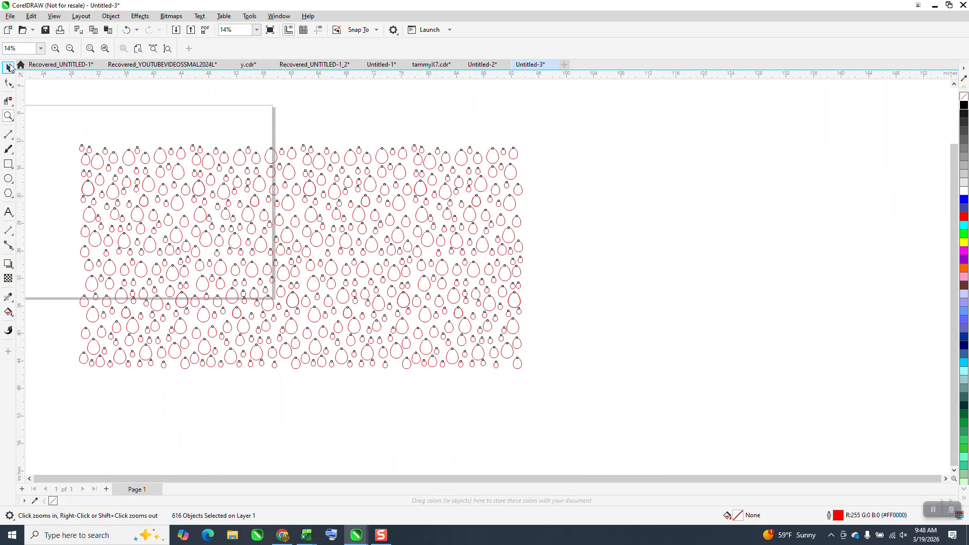
{"action": "left_click", "coordinate": [15, 67]}
{"action": "left_click", "coordinate": [524, 167]}
{"action": "left_click", "coordinate": [513, 171]}
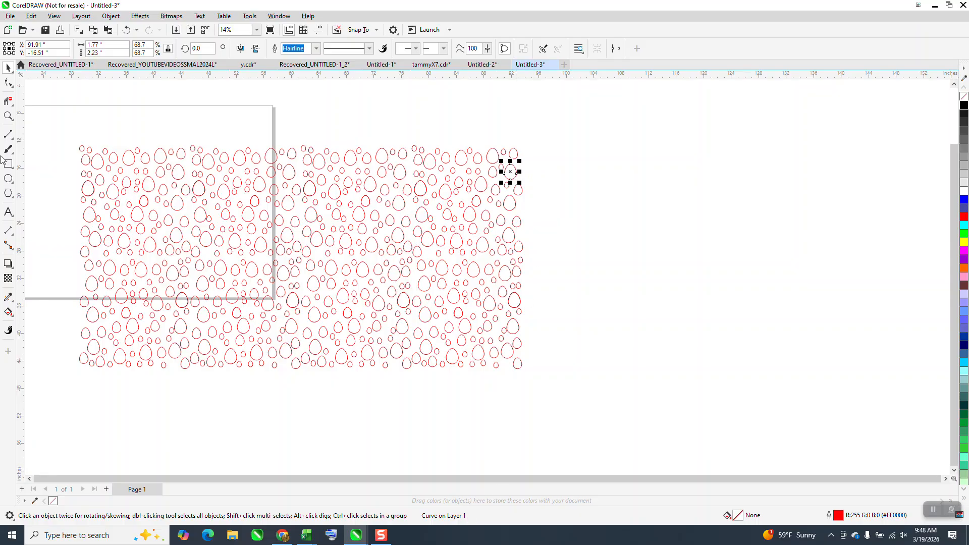
{"action": "left_click", "coordinate": [8, 83]}
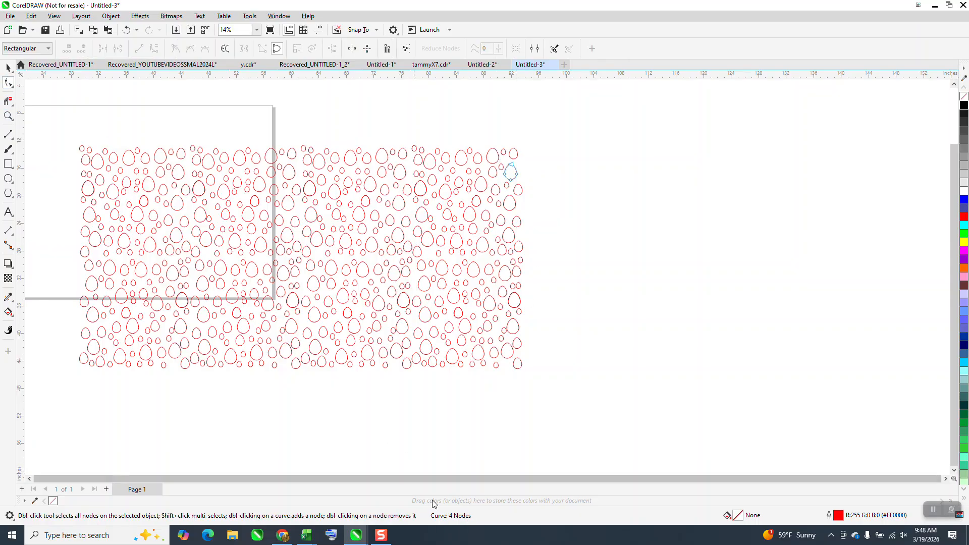
{"action": "left_click", "coordinate": [8, 67]}
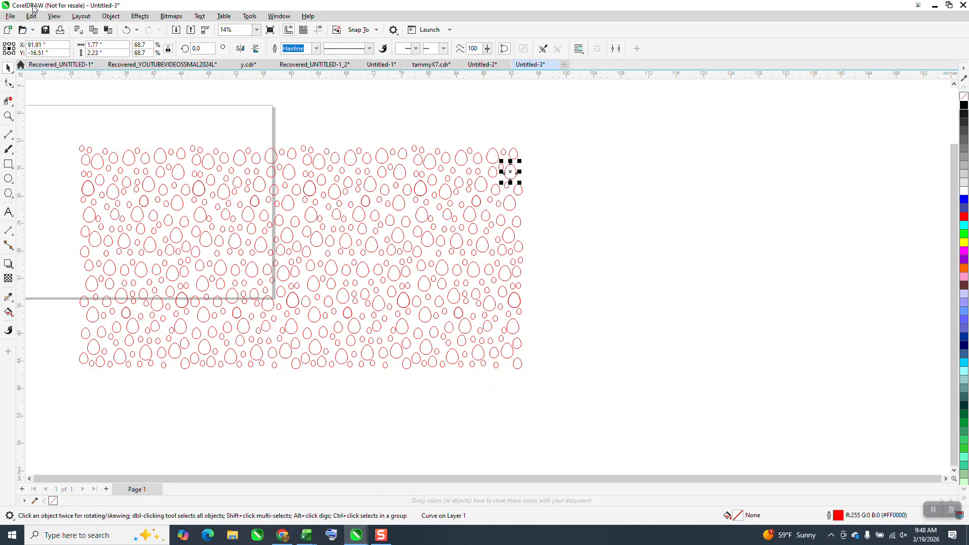
Use Find and Replace to find all curves with exactly 4 nodes on the current page
{"action": "left_click", "coordinate": [377, 91]}
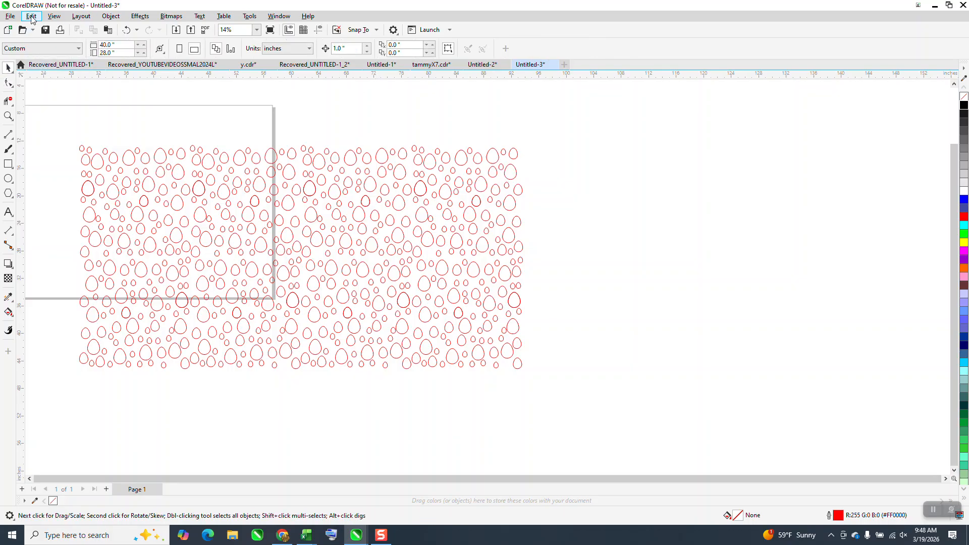
{"action": "left_click", "coordinate": [32, 16]}
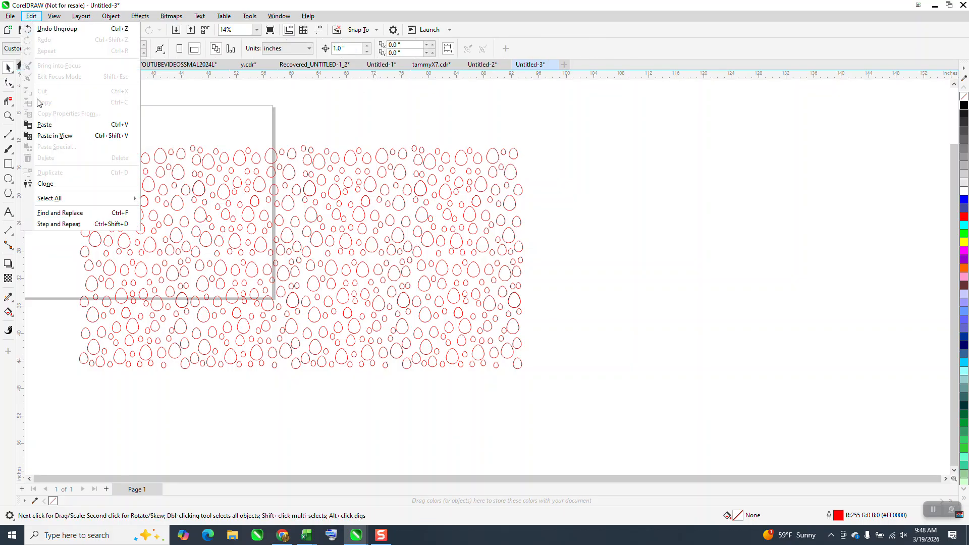
{"action": "left_click", "coordinate": [59, 215]}
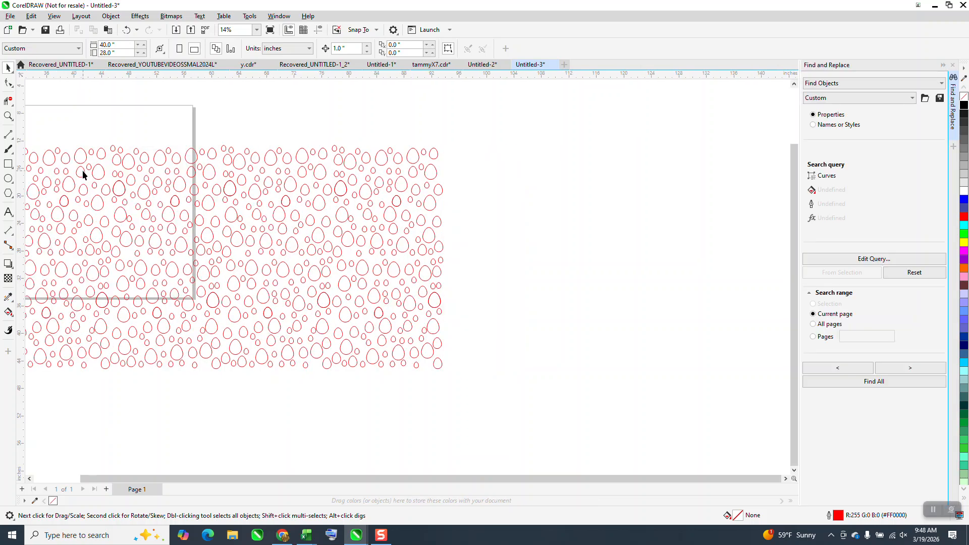
{"action": "left_click", "coordinate": [874, 260]}
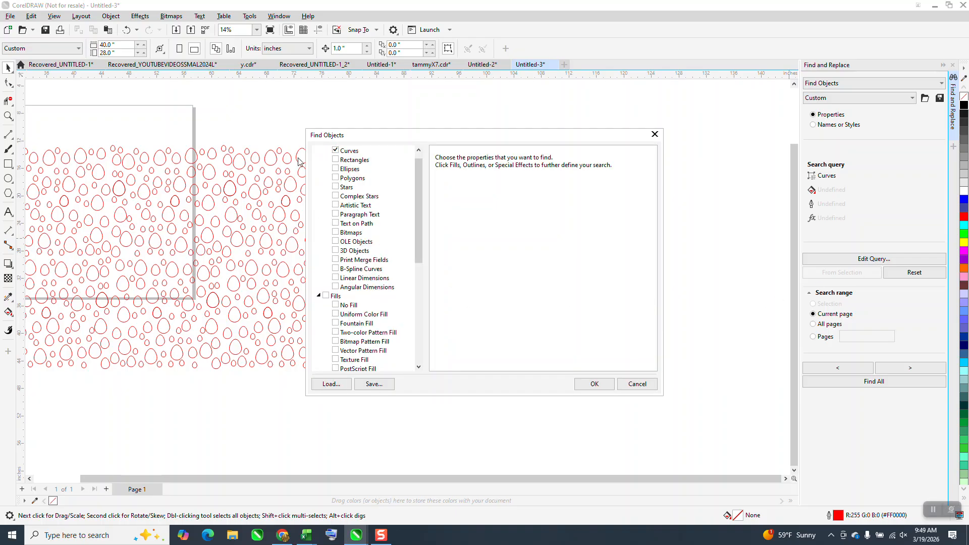
{"action": "left_click_drag", "start_coordinate": [415, 185], "coordinate": [425, 154]}
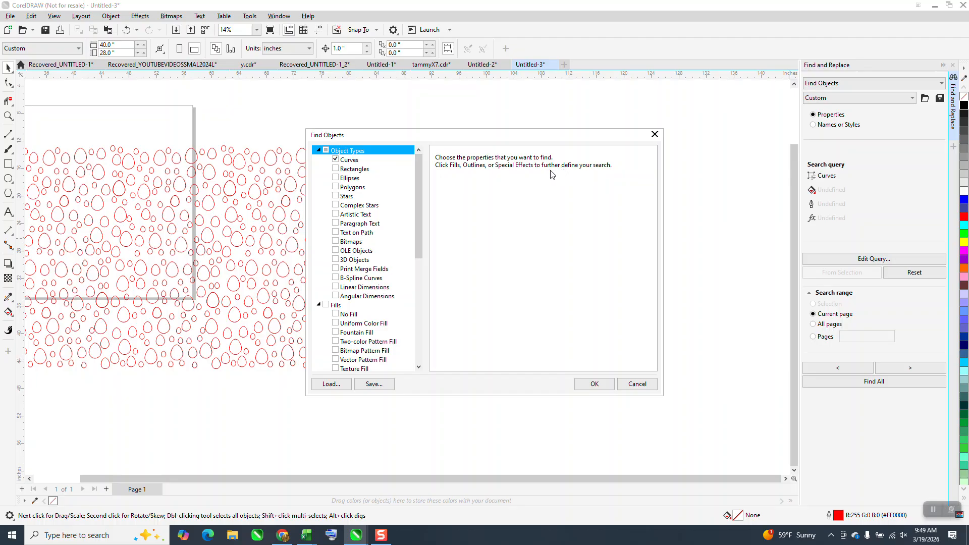
{"action": "left_click", "coordinate": [352, 161]}
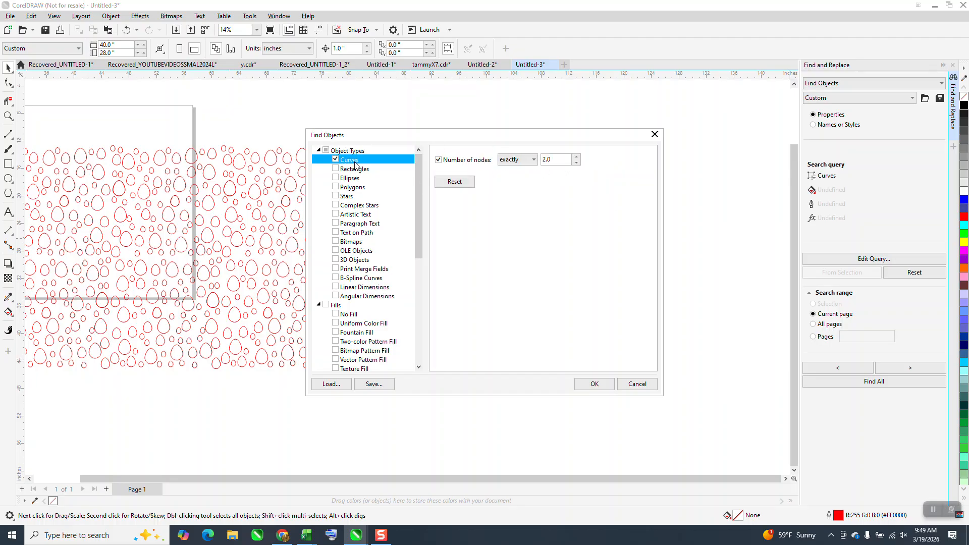
{"action": "left_click", "coordinate": [550, 160]}
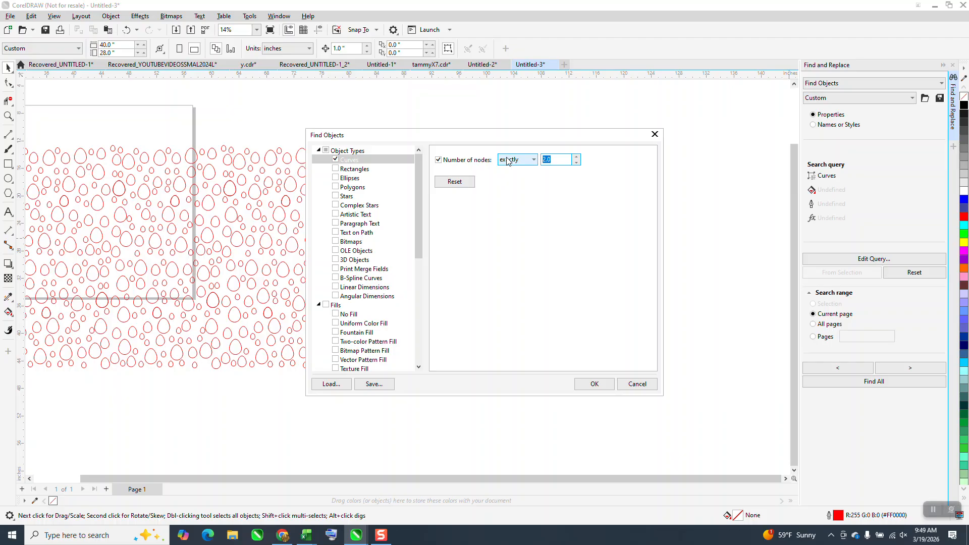
{"action": "type", "text": "4"}
{"action": "left_click", "coordinate": [595, 384]}
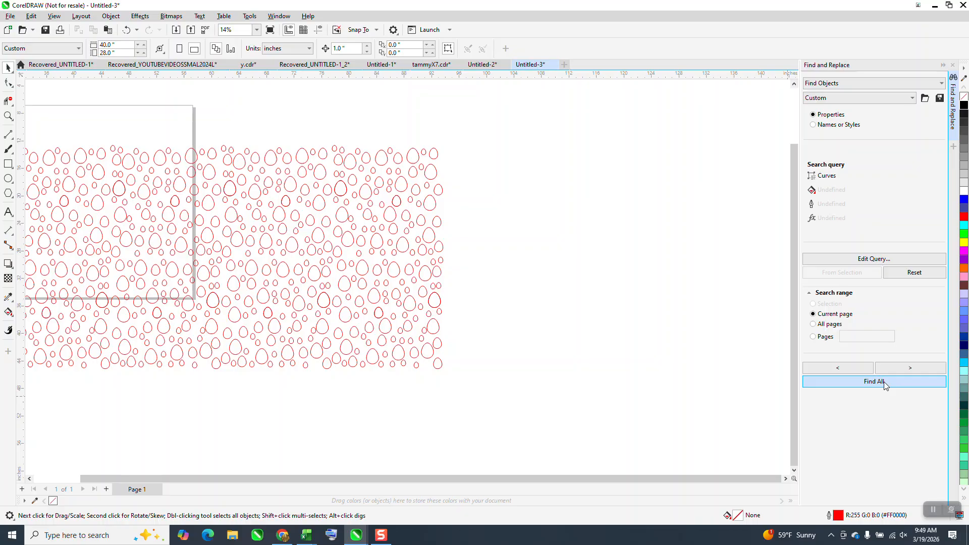
{"action": "left_click", "coordinate": [824, 382]}
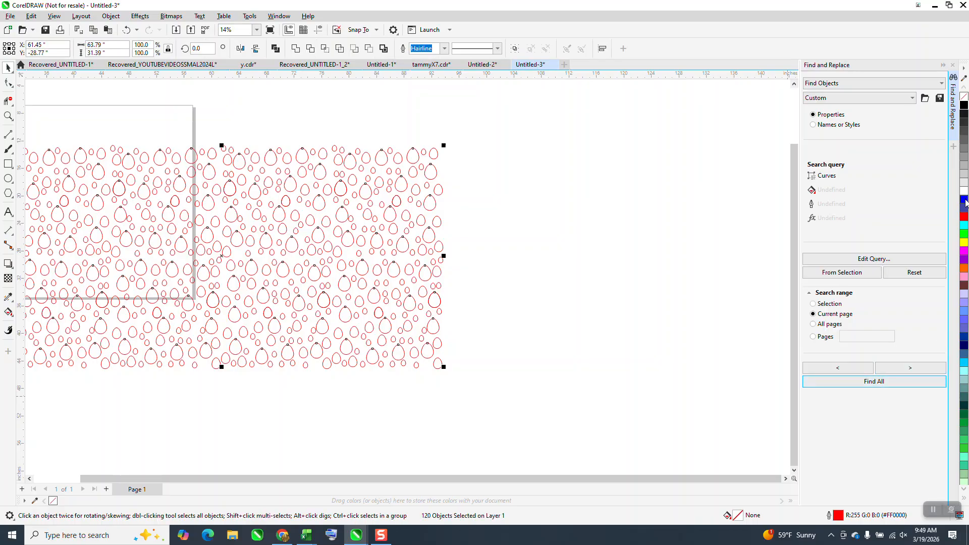
Fill the found eggs with blue and deselect them
{"action": "left_click", "coordinate": [963, 200]}
{"action": "scroll", "coordinate": [647, 249], "scroll_direction": "down", "scroll_amount": 1}
{"action": "left_click", "coordinate": [588, 225]}
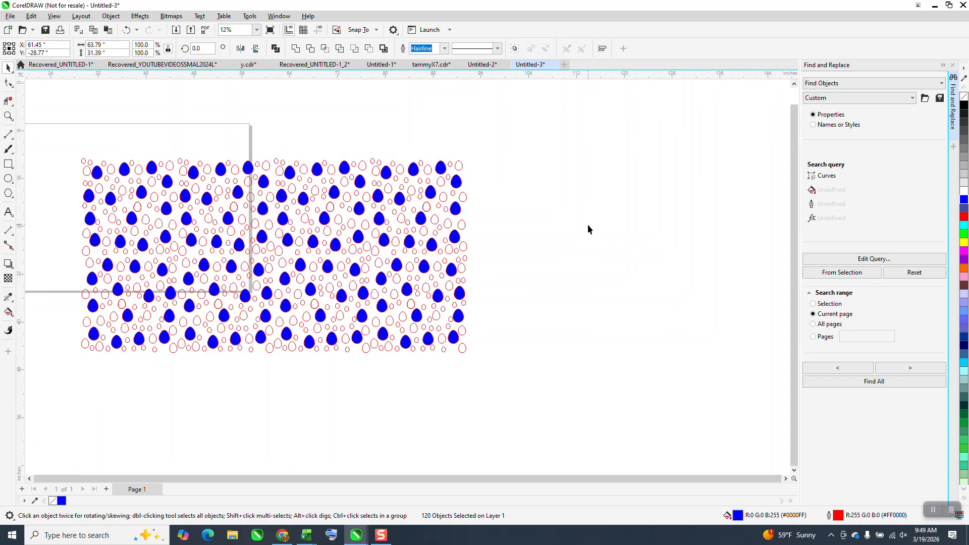
Select an unfilled egg near the pattern's top-right and inspect its nodes with the Shape tool
{"action": "left_click", "coordinate": [458, 167]}
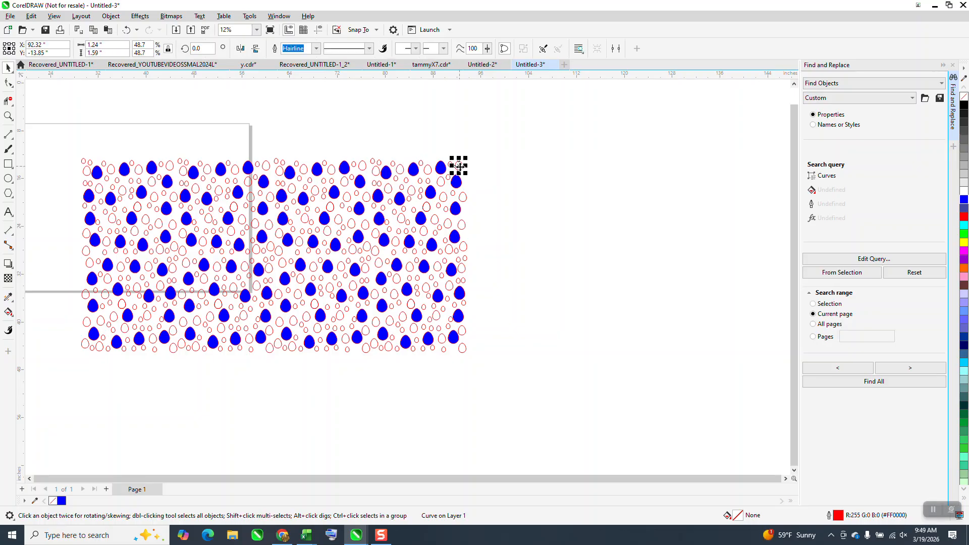
{"action": "left_click", "coordinate": [8, 82]}
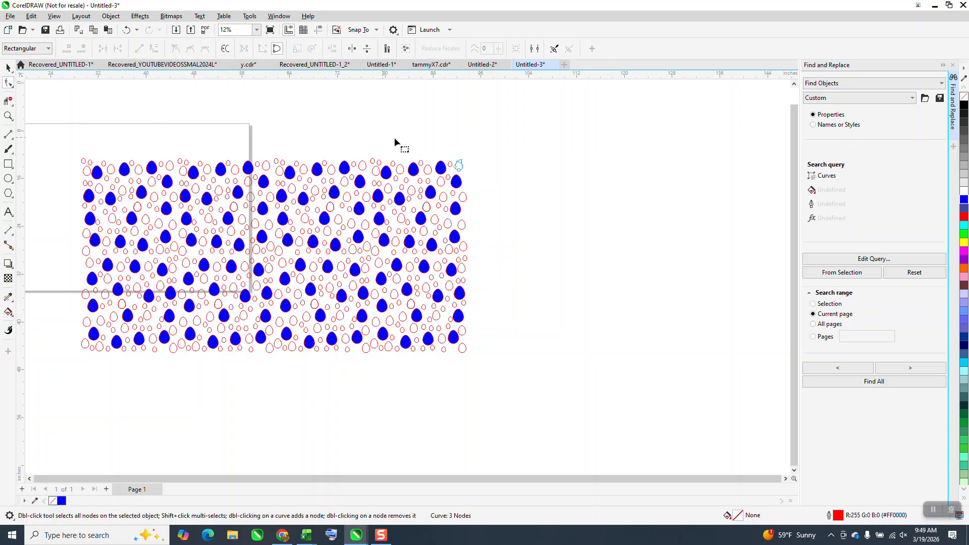
{"action": "left_click_drag", "start_coordinate": [433, 149], "coordinate": [445, 178]}
{"action": "left_click", "coordinate": [8, 69]}
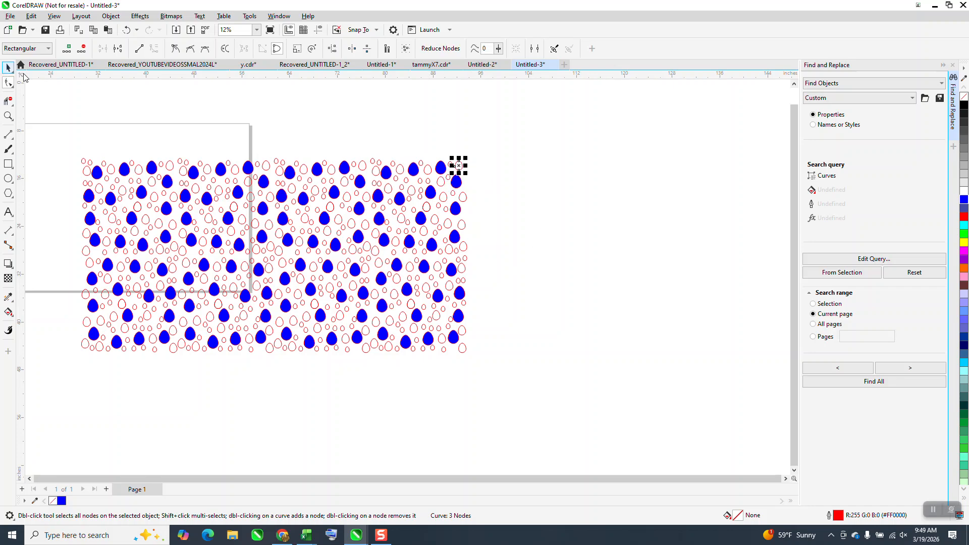
Edit the search query to find curves with exactly 3 nodes on the current page, and fill all found eggs red
{"action": "left_click", "coordinate": [711, 203]}
{"action": "left_click", "coordinate": [871, 262]}
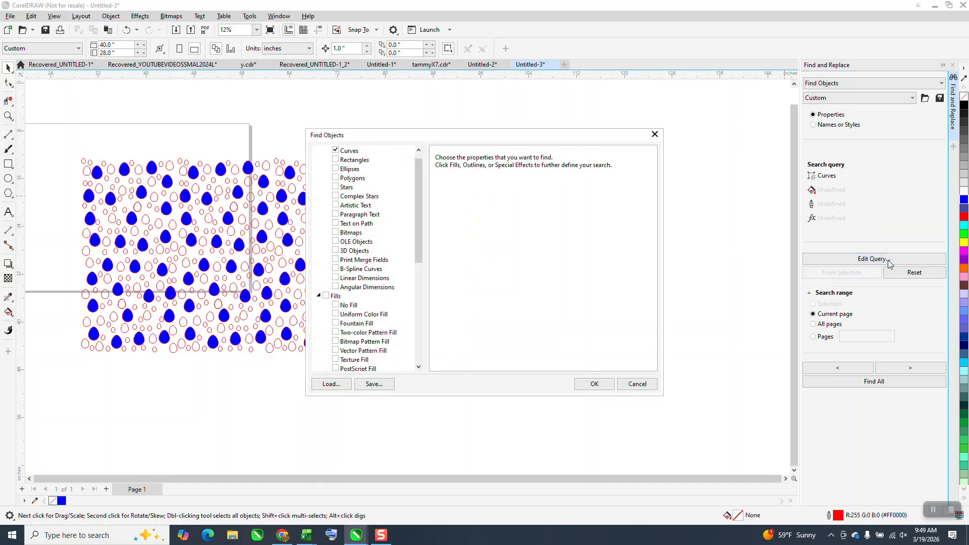
{"action": "left_click", "coordinate": [352, 152]}
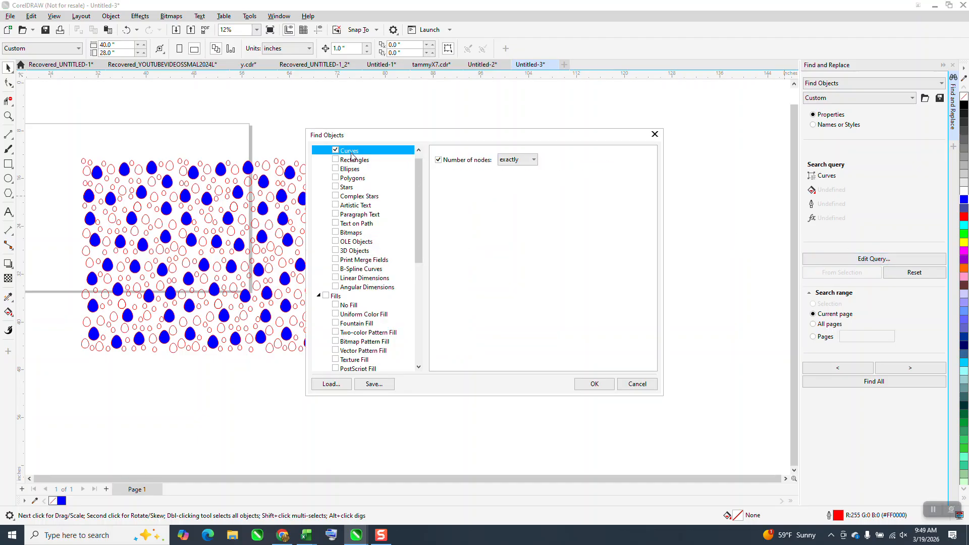
{"action": "left_click", "coordinate": [577, 162]}
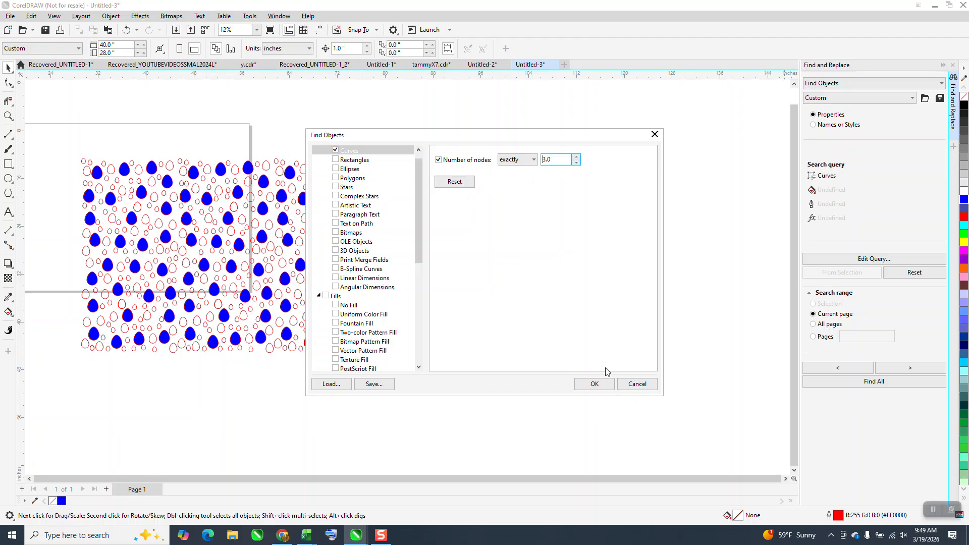
{"action": "left_click", "coordinate": [597, 384]}
{"action": "left_click", "coordinate": [853, 381]}
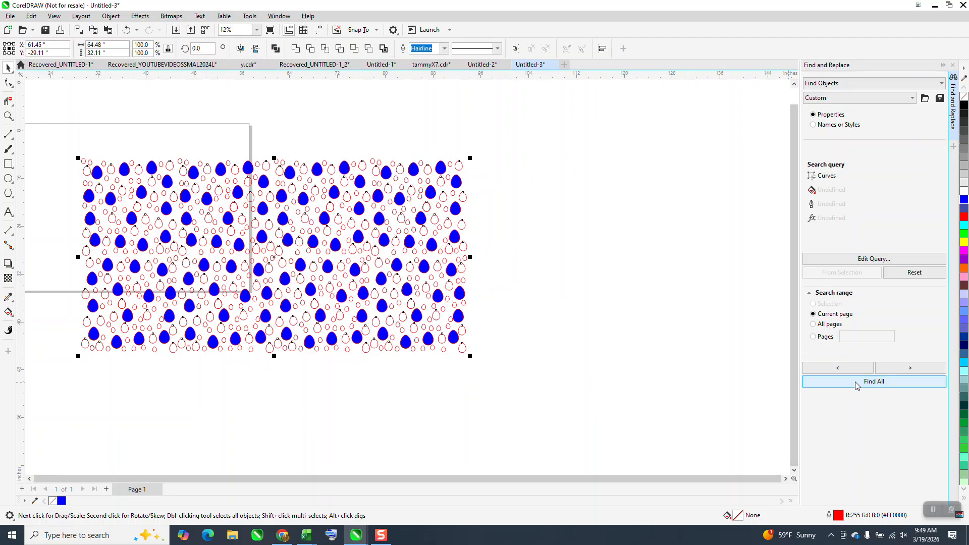
{"action": "left_click", "coordinate": [964, 217]}
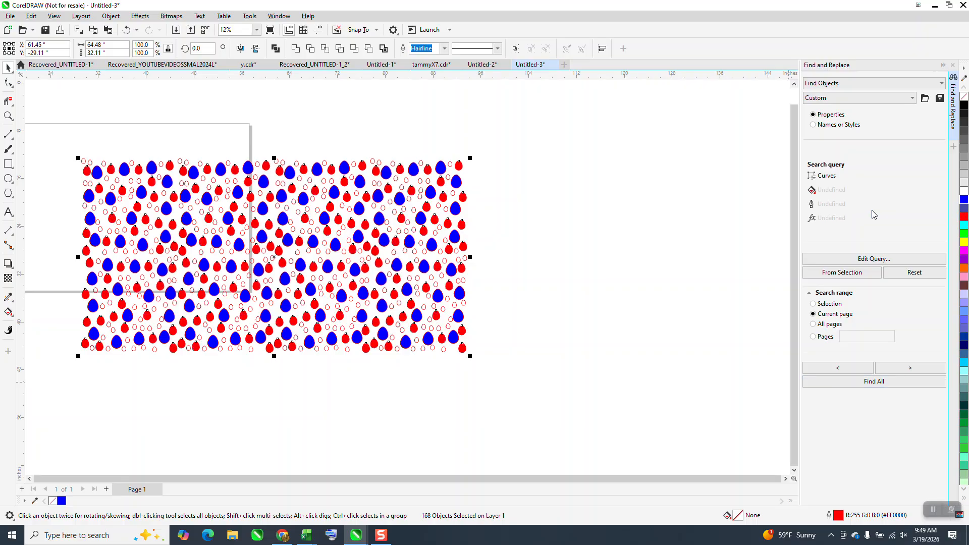
Change the query to curves with exactly 2 nodes, find them all, and fill them green
{"action": "left_click", "coordinate": [527, 183]}
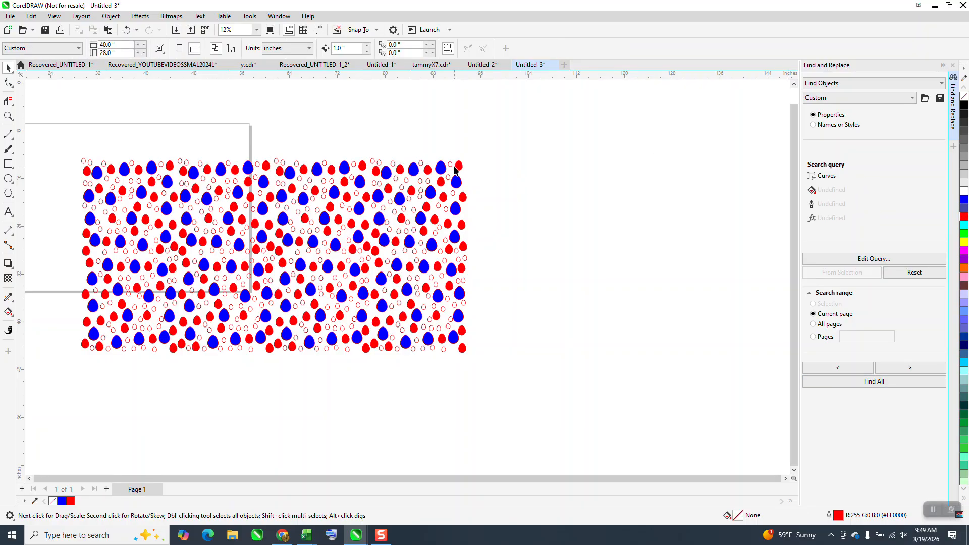
{"action": "left_click", "coordinate": [875, 264]}
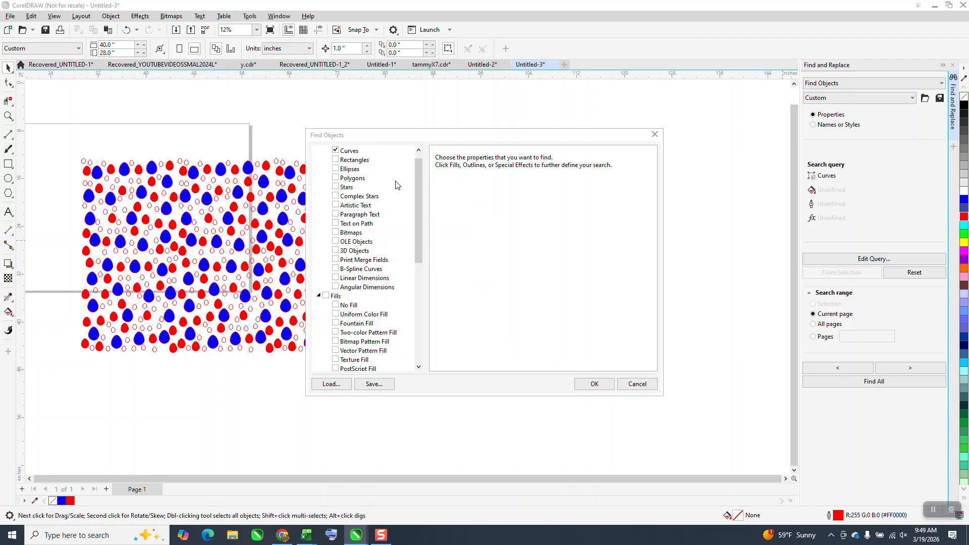
{"action": "left_click", "coordinate": [350, 150]}
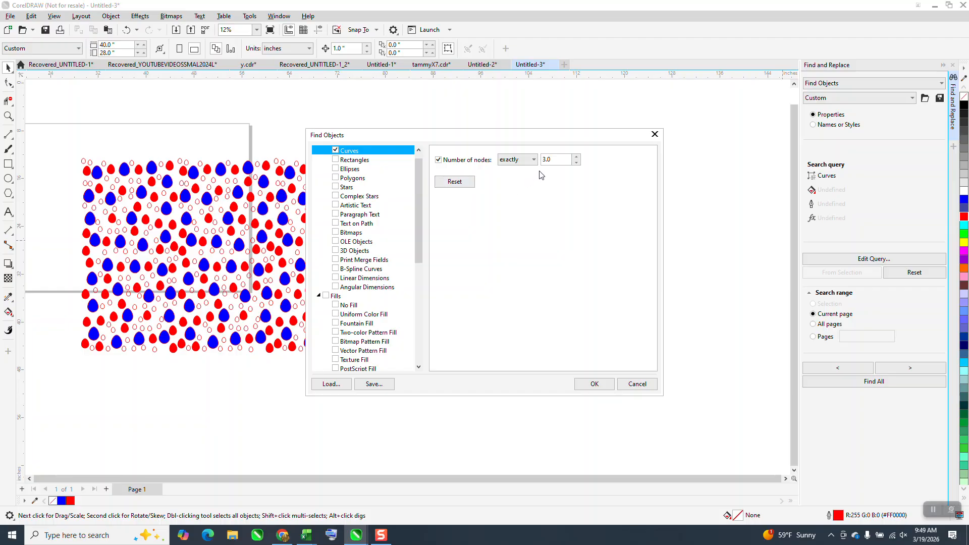
{"action": "left_click", "coordinate": [576, 163]}
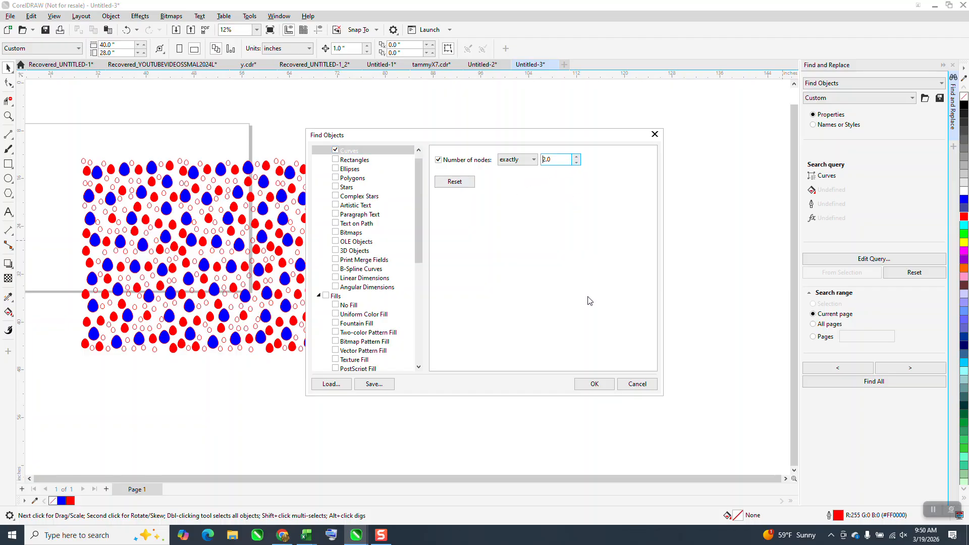
{"action": "left_click", "coordinate": [594, 384]}
{"action": "left_click", "coordinate": [864, 382]}
{"action": "left_click", "coordinate": [963, 235]}
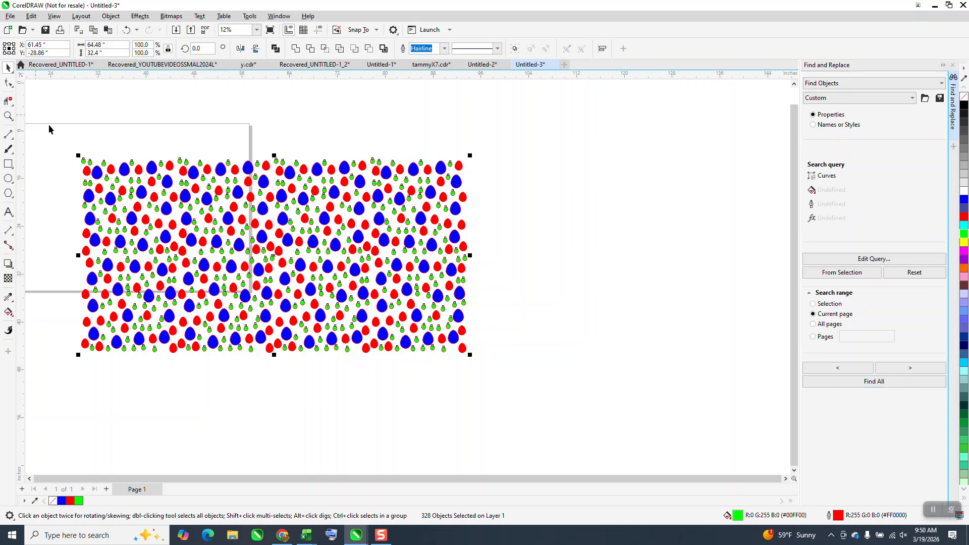
Zoom in on the pattern, select one blue egg and build the search query from its properties
{"action": "left_click_drag", "start_coordinate": [61, 140], "coordinate": [556, 376]}
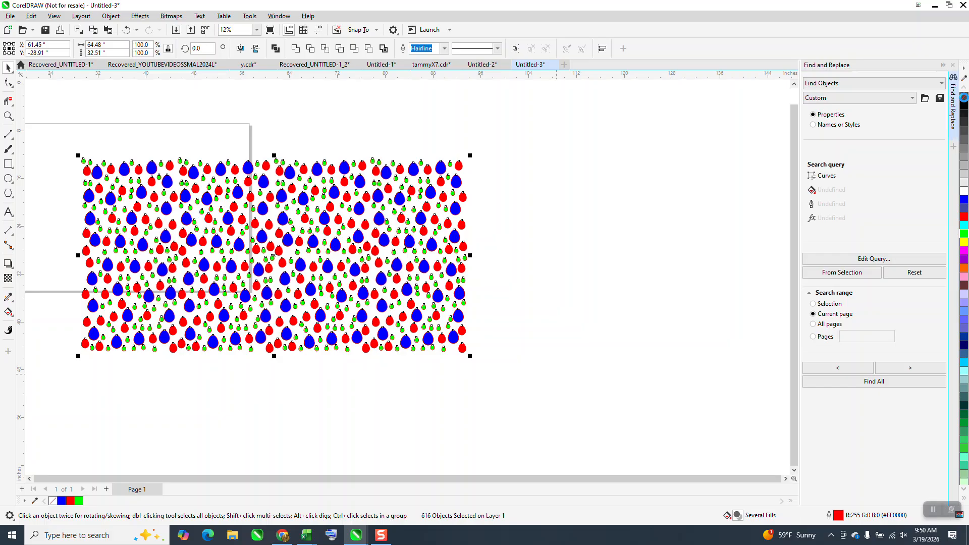
{"action": "left_click", "coordinate": [8, 115]}
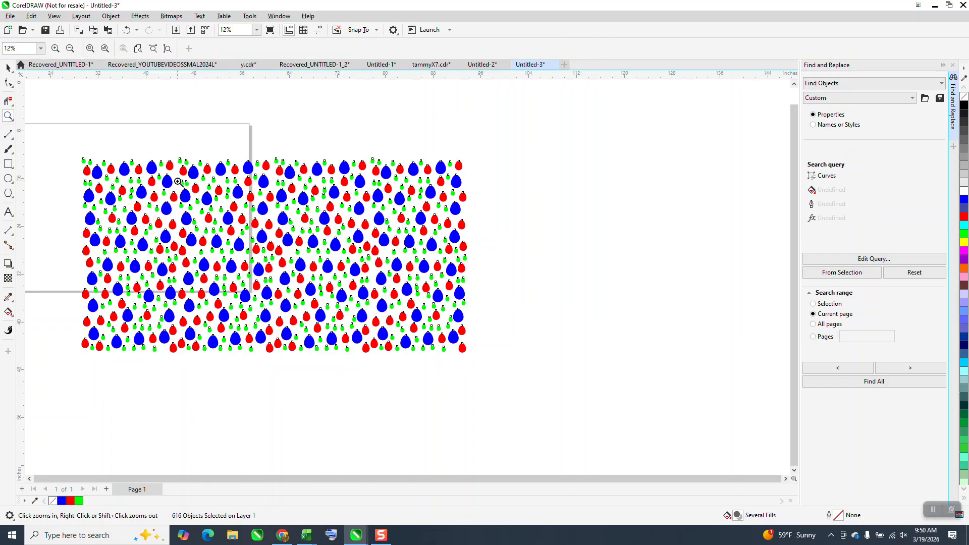
{"action": "left_click_drag", "start_coordinate": [82, 153], "coordinate": [525, 365]}
{"action": "scroll", "coordinate": [510, 348], "scroll_direction": "down", "scroll_amount": 1}
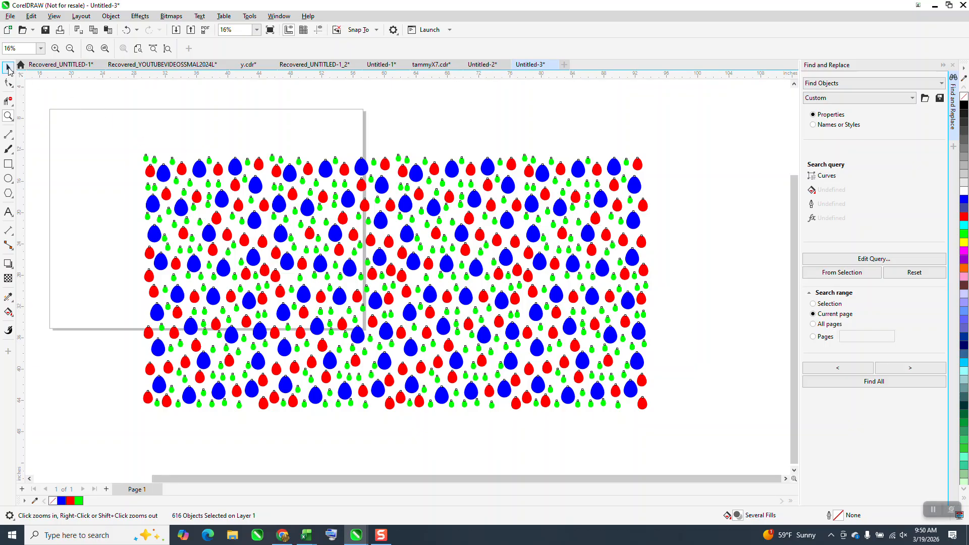
{"action": "key", "text": "space"}
{"action": "left_click", "coordinate": [613, 169]}
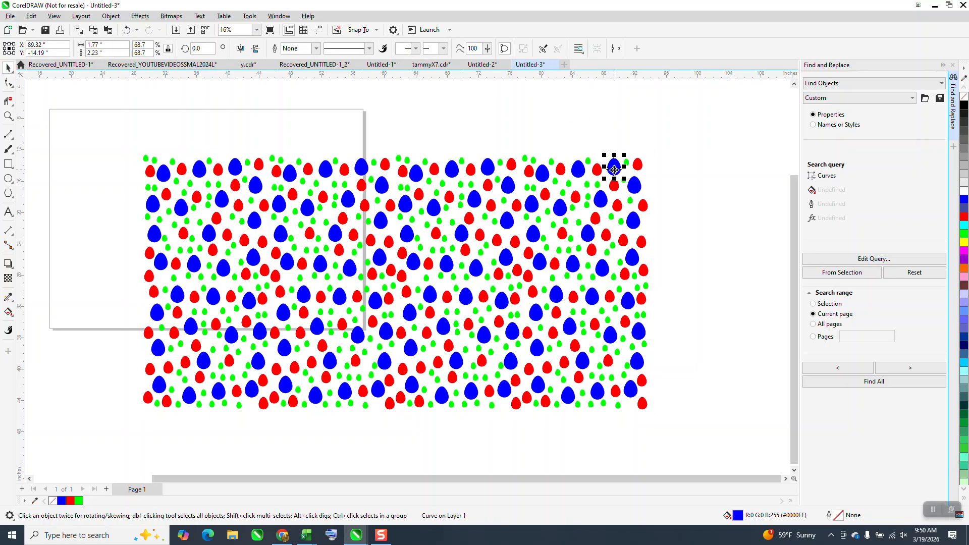
{"action": "left_click", "coordinate": [848, 274]}
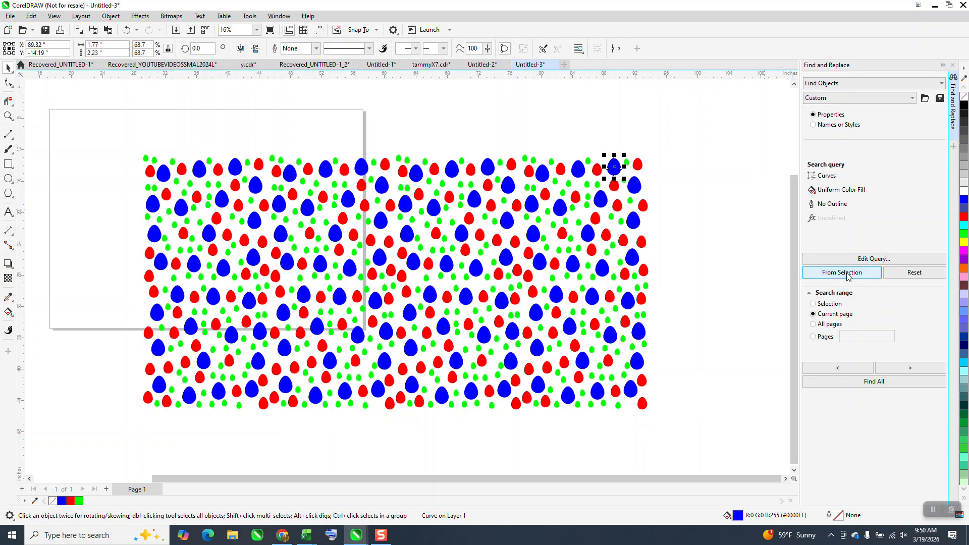
Find all eggs matching the blue egg's properties and recolour them magenta
{"action": "left_click", "coordinate": [874, 382]}
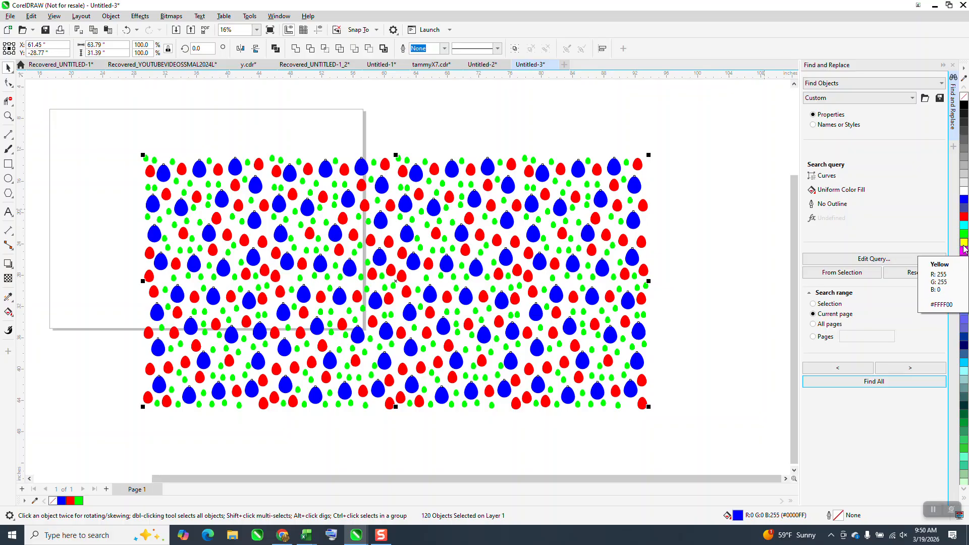
{"action": "left_click", "coordinate": [964, 245]}
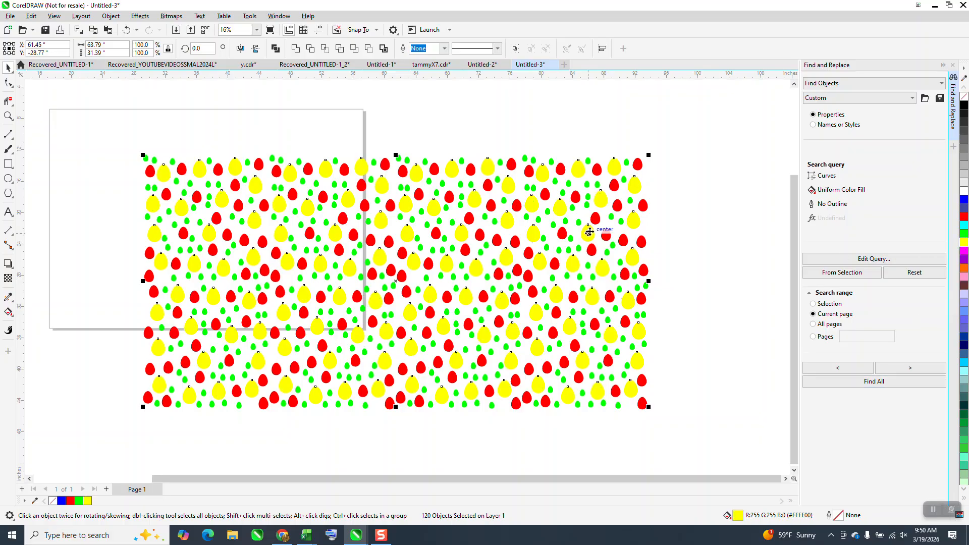
{"action": "left_click", "coordinate": [964, 254]}
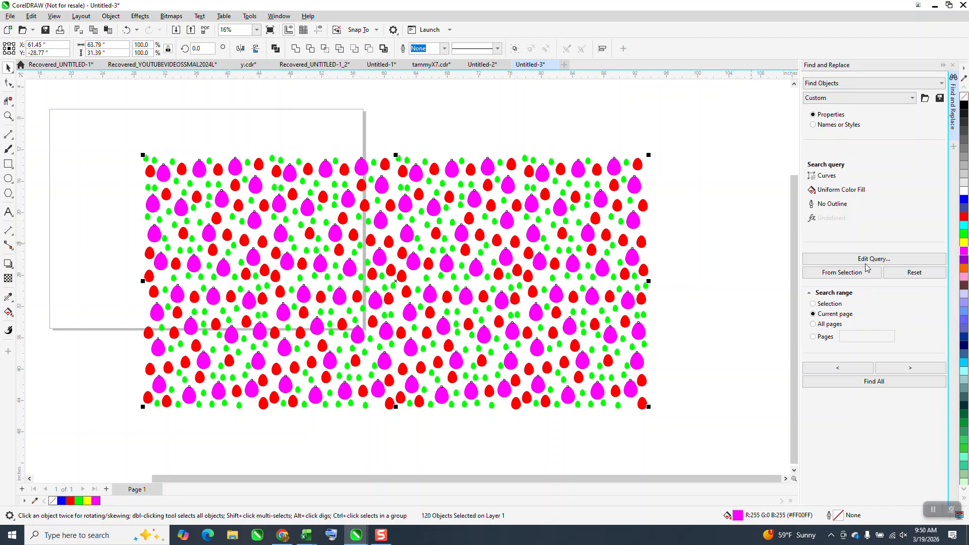
Select every object in the pattern and group them together
{"action": "scroll", "coordinate": [651, 299], "scroll_direction": "down", "scroll_amount": 1}
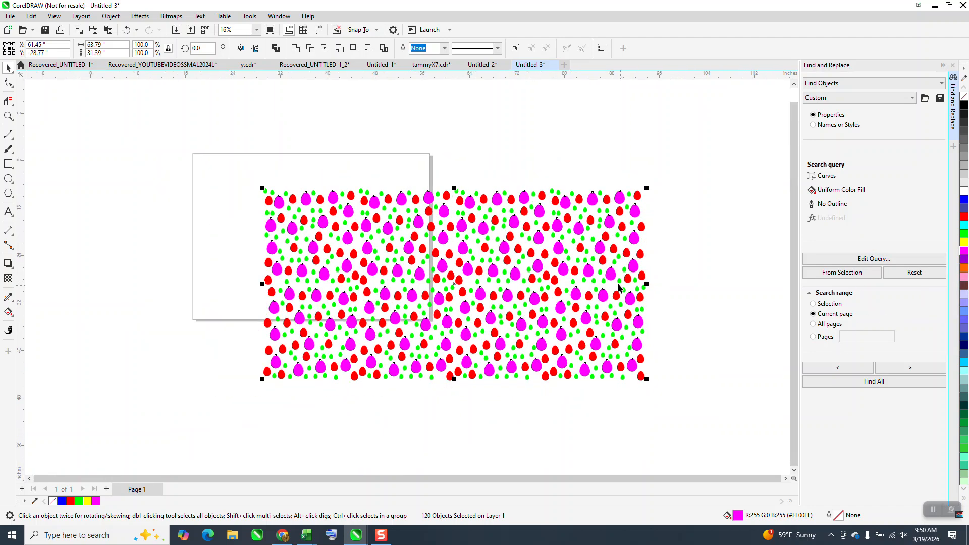
{"action": "left_click_drag", "start_coordinate": [211, 164], "coordinate": [666, 412]}
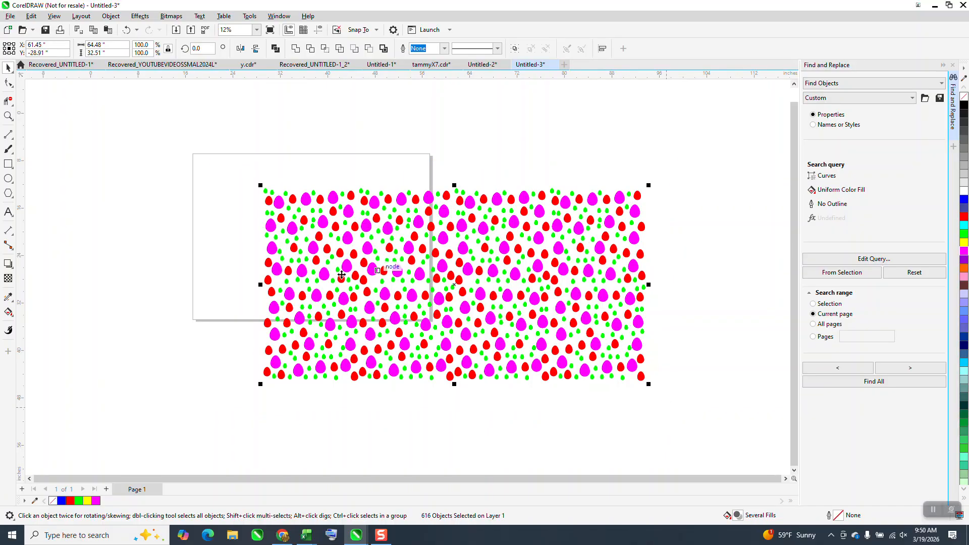
{"action": "key", "text": "ctrl+g"}
Draw a circle on the canvas beside the pattern using the Ellipse tool
{"action": "left_click", "coordinate": [8, 164]}
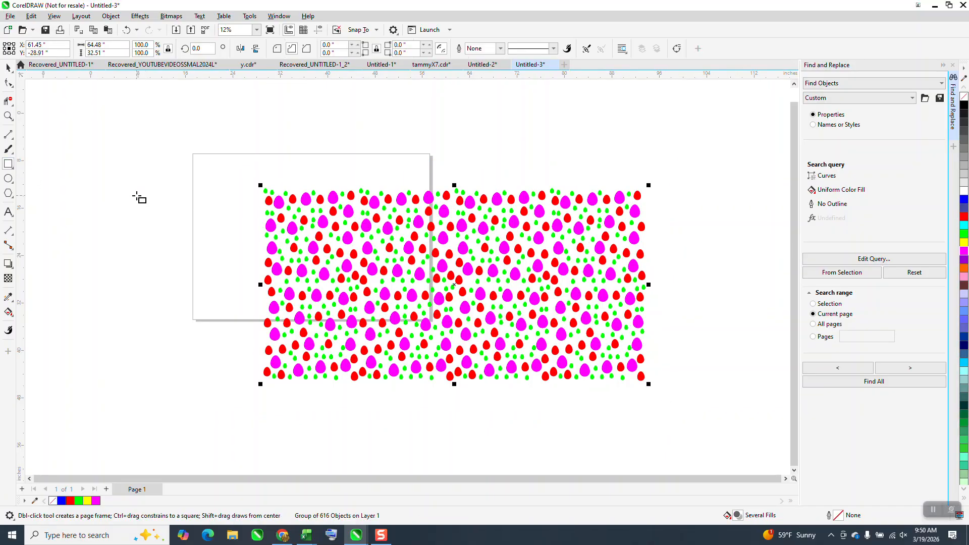
{"action": "left_click_drag", "start_coordinate": [212, 171], "coordinate": [152, 255]}
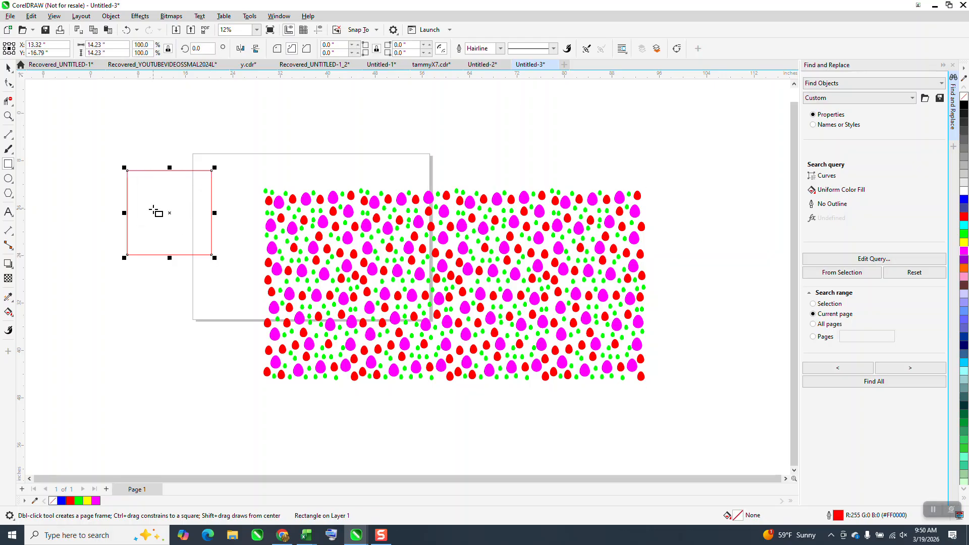
{"action": "left_click", "coordinate": [8, 178]}
{"action": "left_click_drag", "start_coordinate": [231, 206], "coordinate": [163, 341]}
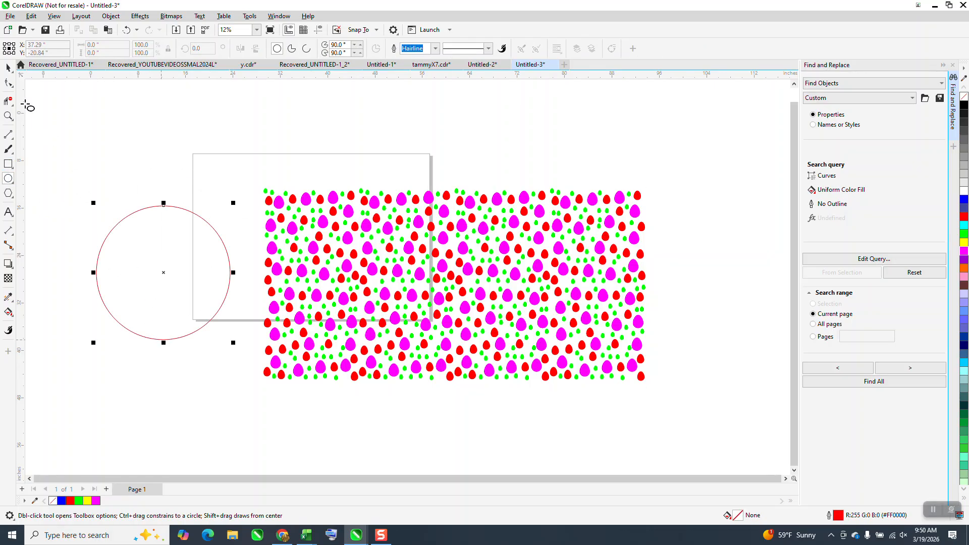
Move the circle over the pattern, select both, and pull out the circular intersected piece of the pattern to the left
{"action": "left_click", "coordinate": [8, 67]}
{"action": "left_click_drag", "start_coordinate": [164, 273], "coordinate": [379, 286]}
{"action": "left_click_drag", "start_coordinate": [223, 160], "coordinate": [710, 416]}
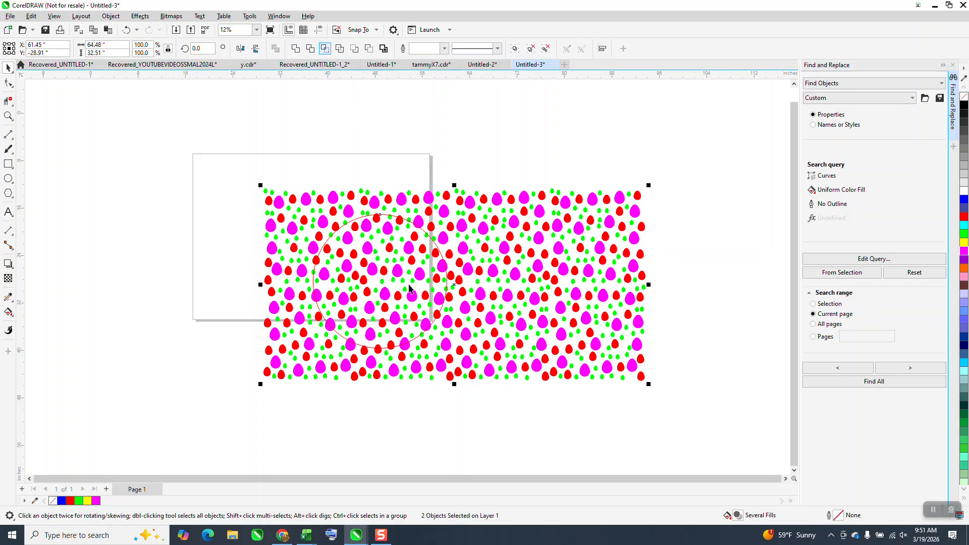
{"action": "left_click_drag", "start_coordinate": [383, 282], "coordinate": [177, 247]}
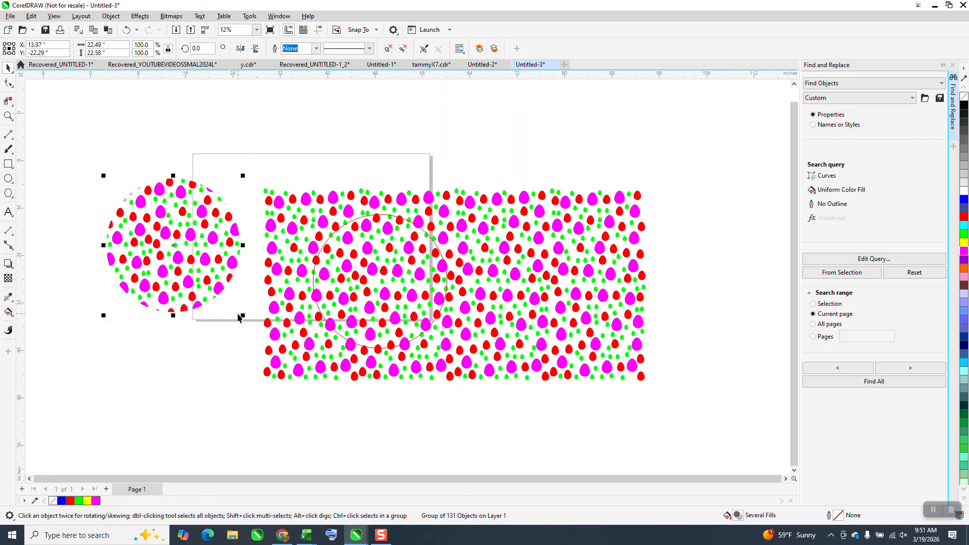
{"action": "scroll", "coordinate": [270, 328], "scroll_direction": "down", "scroll_amount": 1}
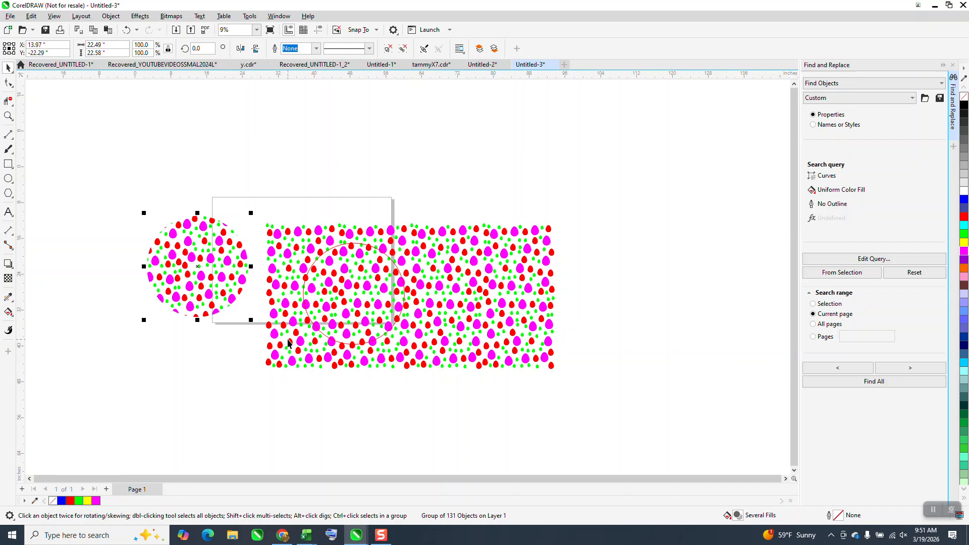